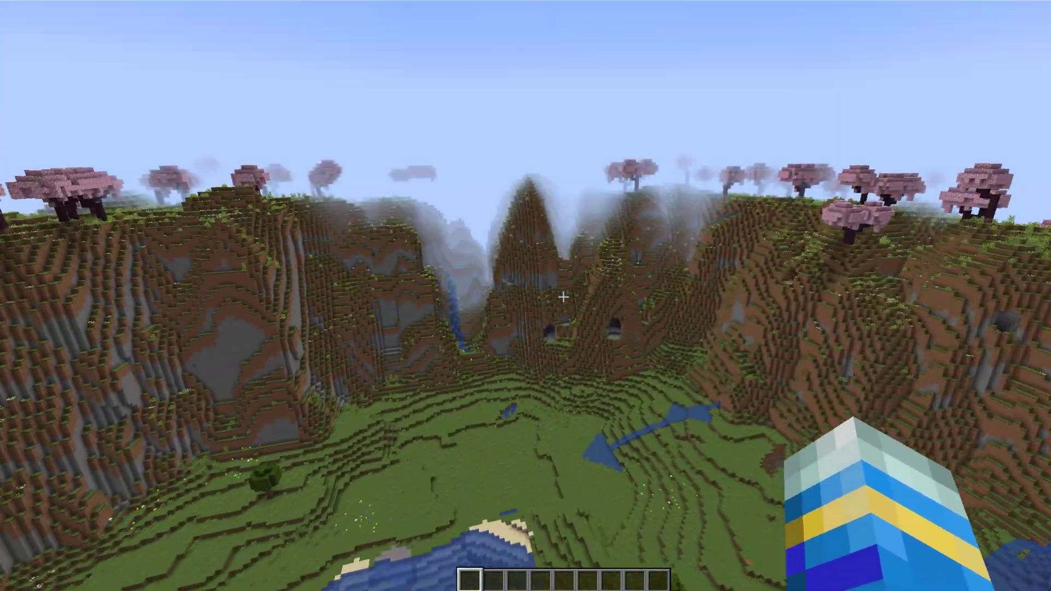
Run the /world command and read through the MultiWorld command list it offers.
type("/worldborder")
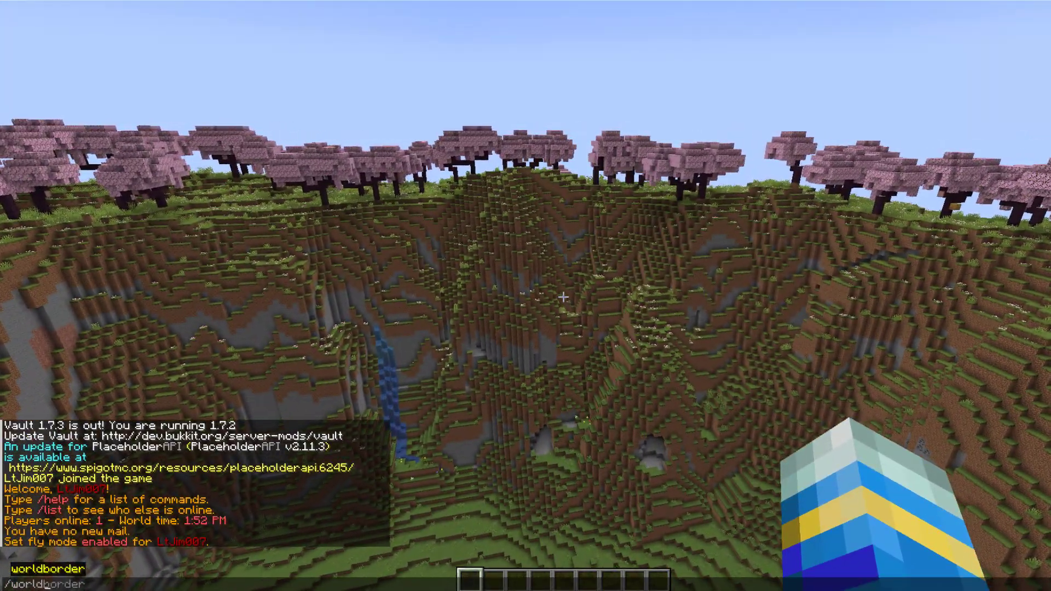
key("Escape")
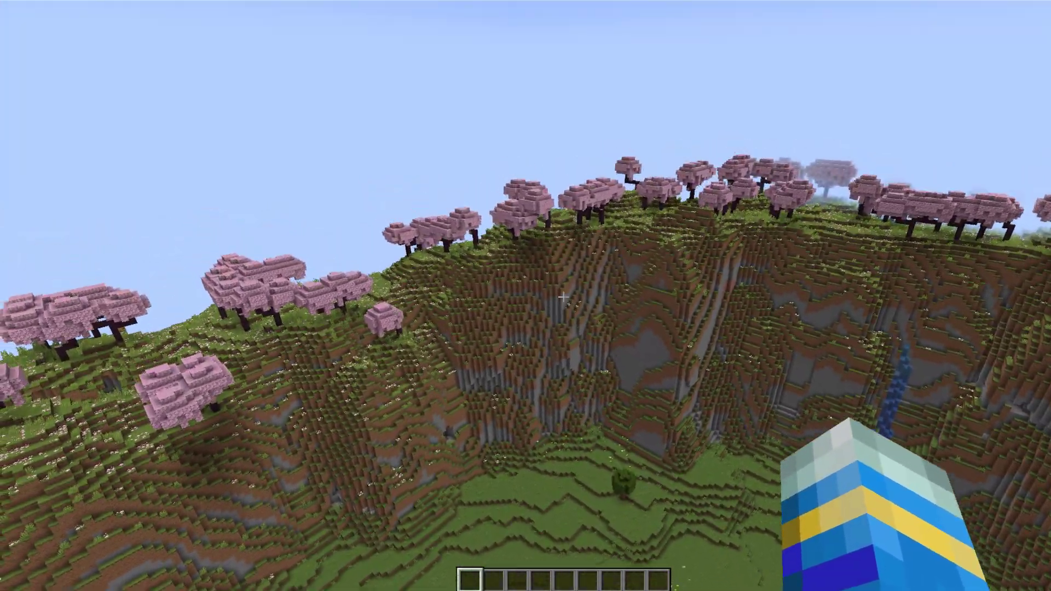
type("/world")
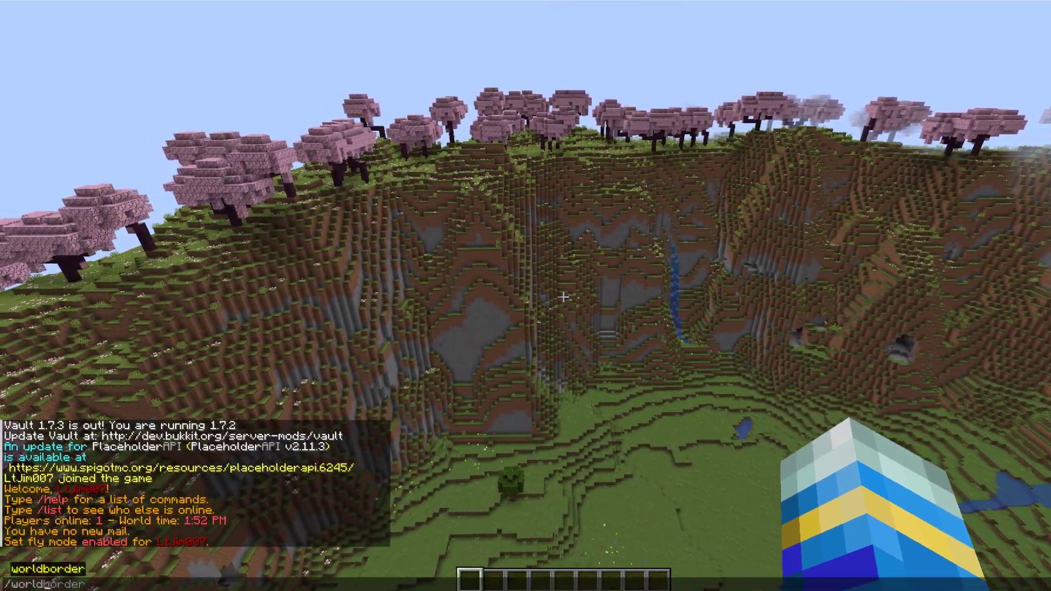
key("Return")
key("t")
scroll(64, 386, "up", 2)
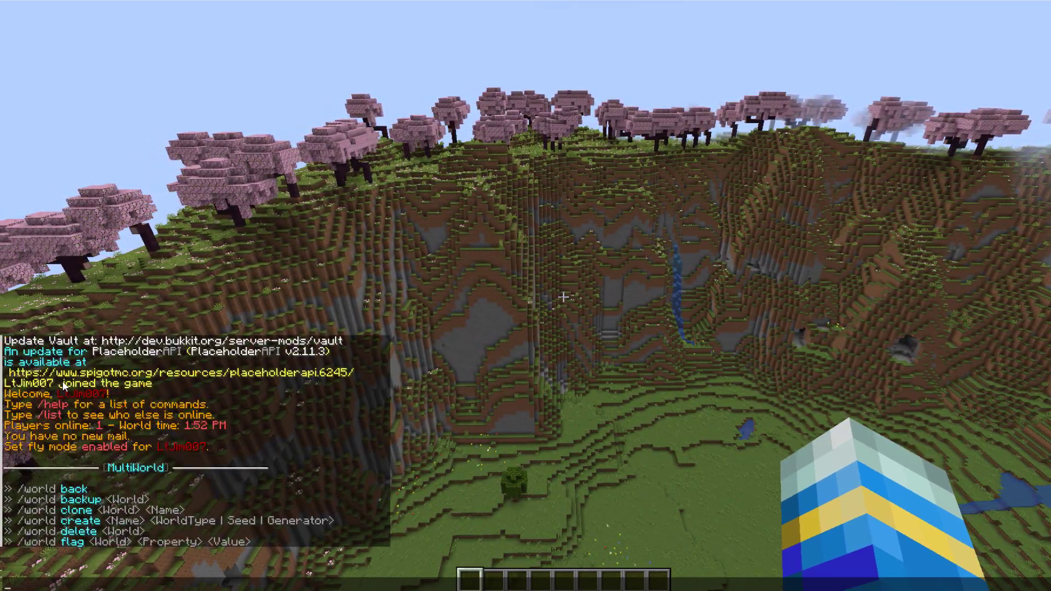
scroll(142, 476, "down", 2)
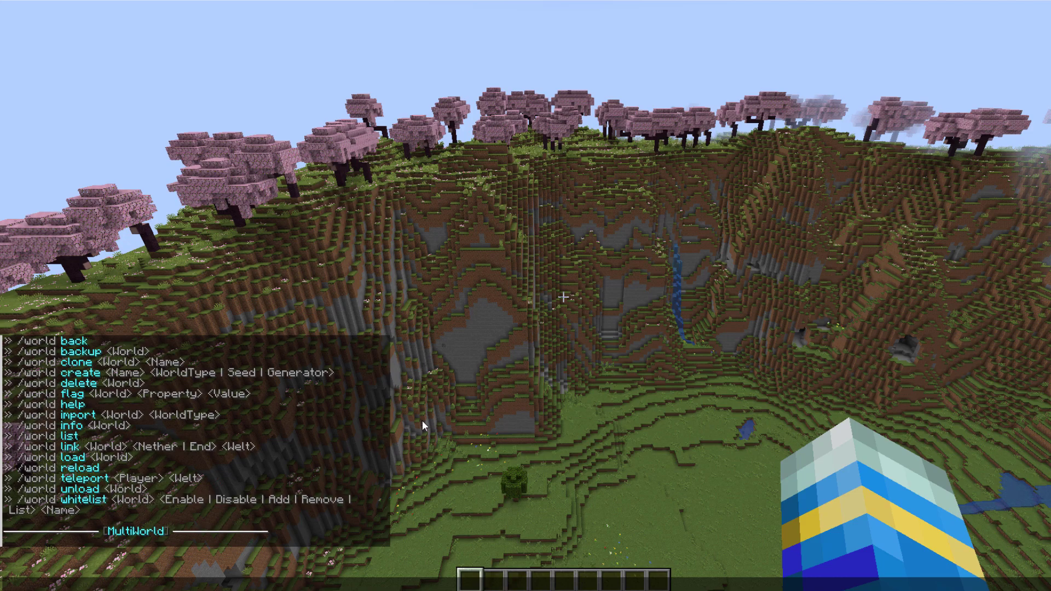
key("Escape")
Begin a /world create command for a world named serverminer and browse the available world types, leaving the type argument empty.
key("slash")
type("world create serverminer VOID")
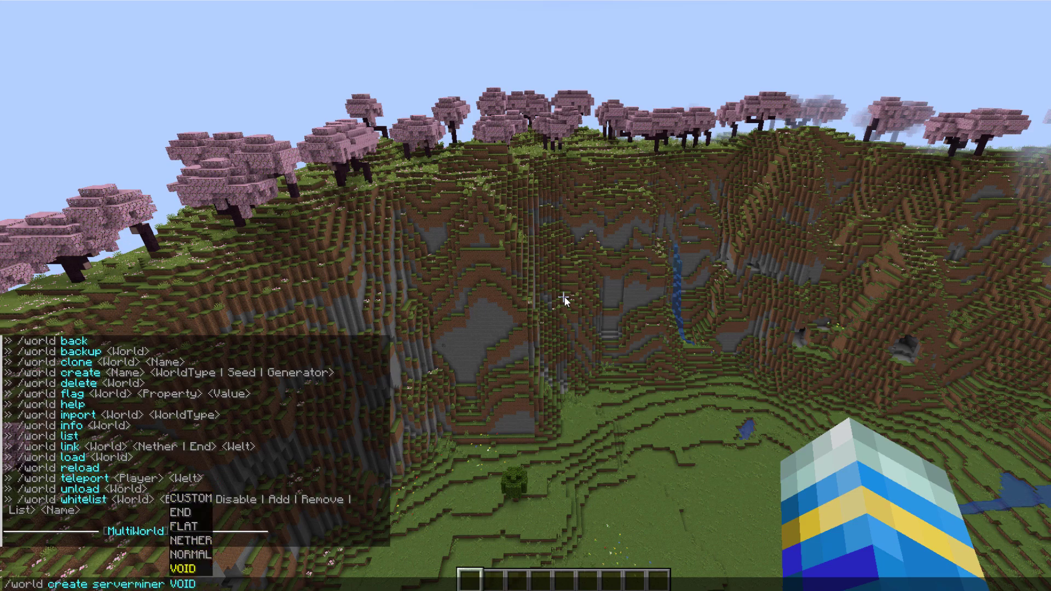
key("Tab")
key("Tab")
key("Tab")
key("Tab")
key("Tab")
key("BackSpace")
key("BackSpace")
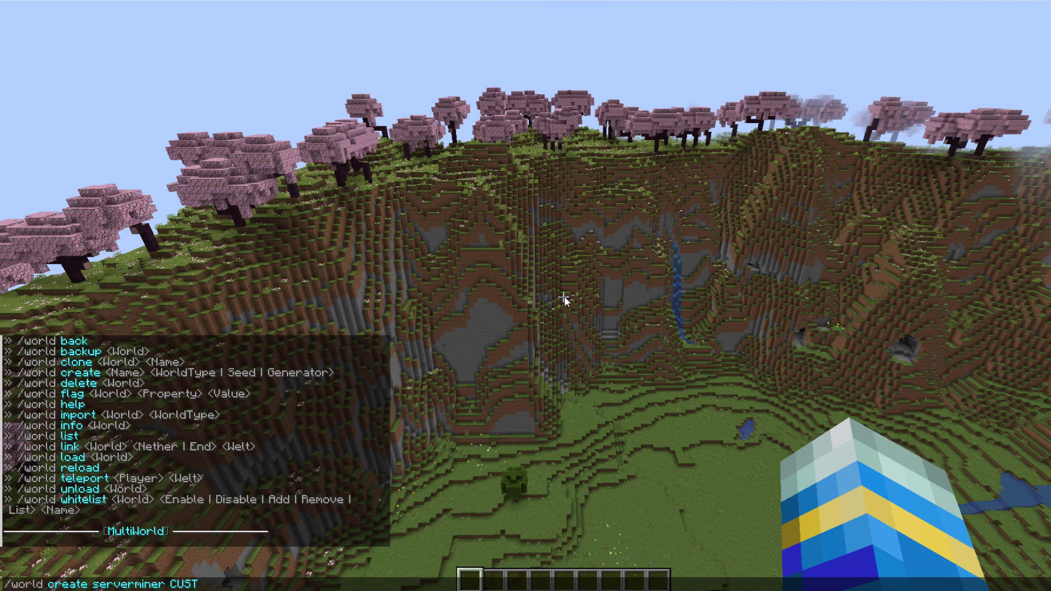
key("BackSpace")
type("ge")
key("BackSpace")
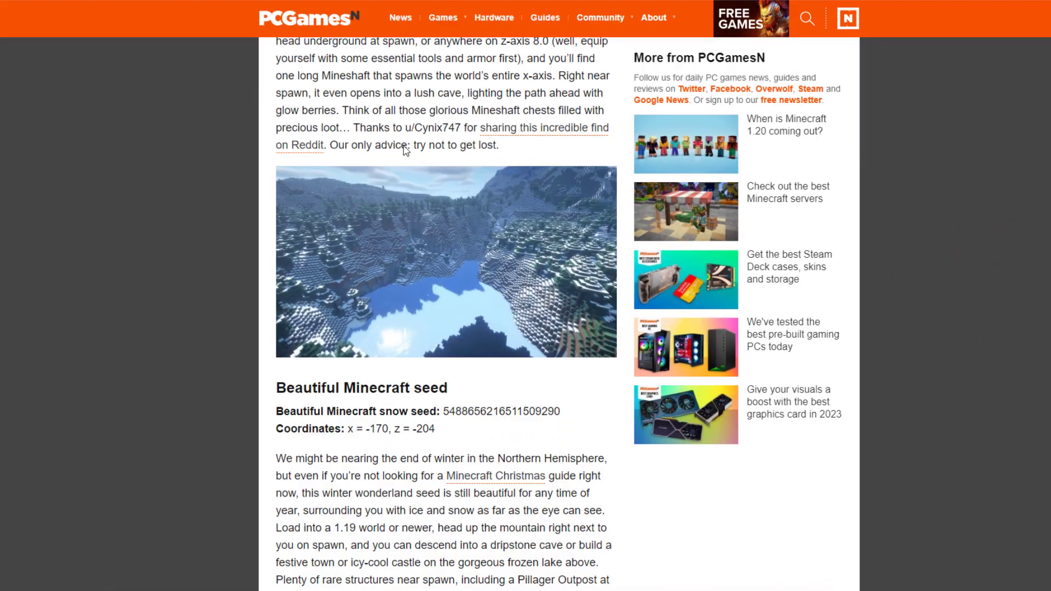
scroll(405, 150, "up", 18)
scroll(419, 204, "down", 6)
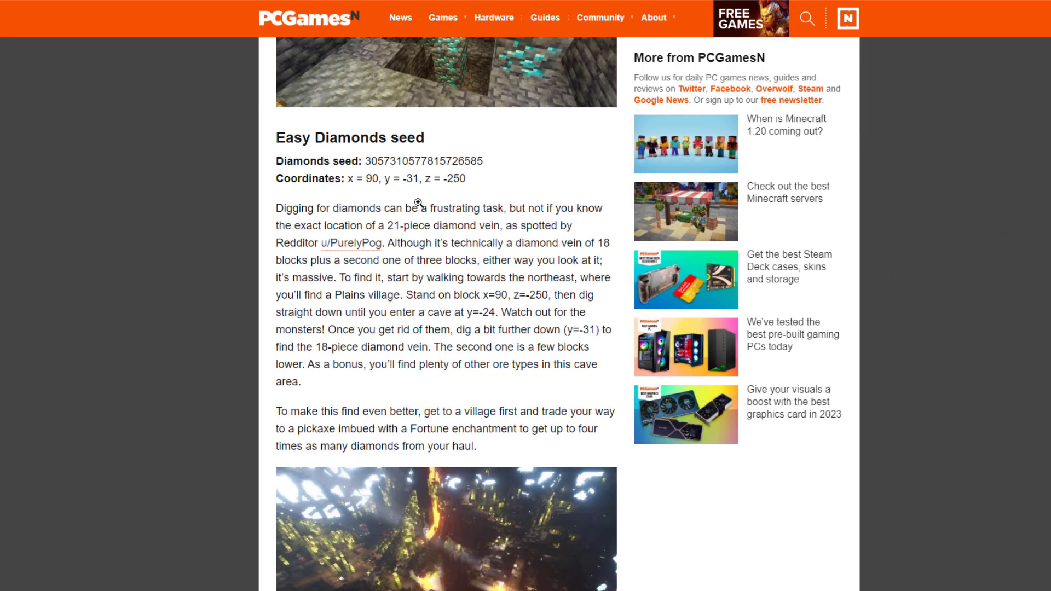
scroll(418, 203, "down", 12)
double_click(486, 410)
key("ctrl+c")
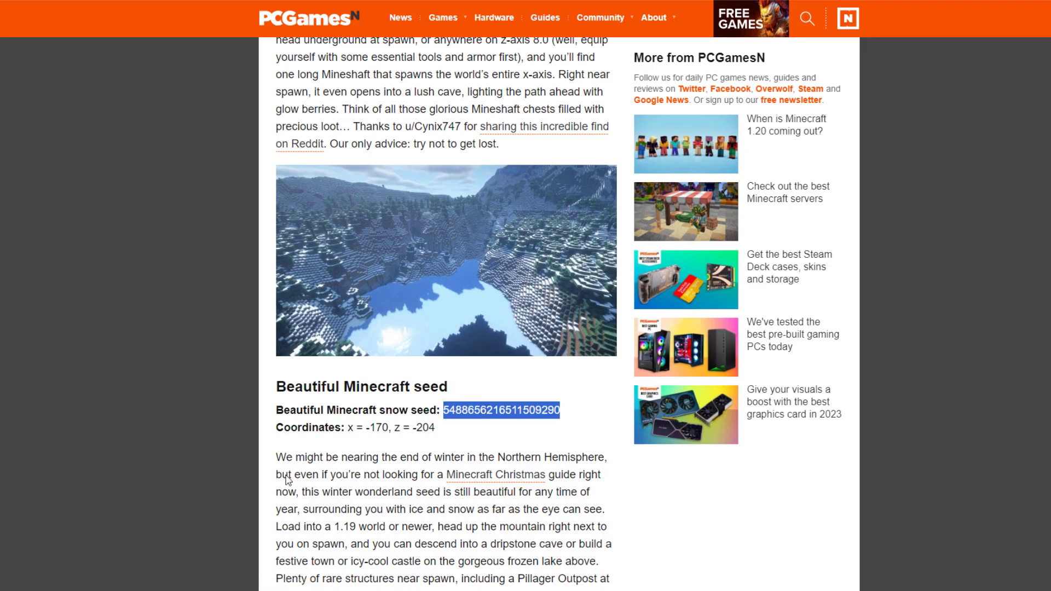
scroll(287, 480, "down", 1)
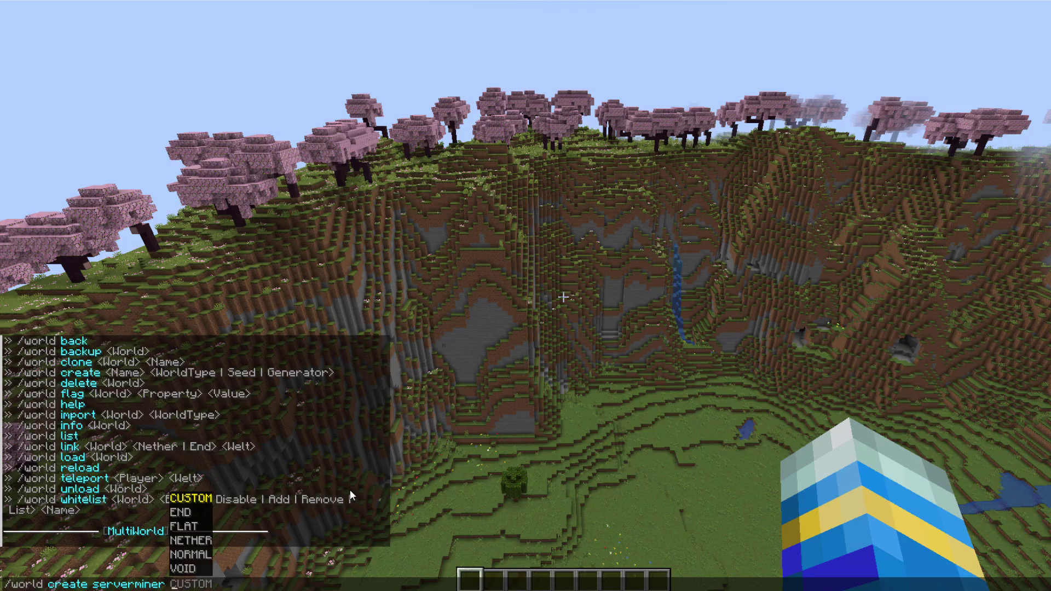
key("ctrl+v")
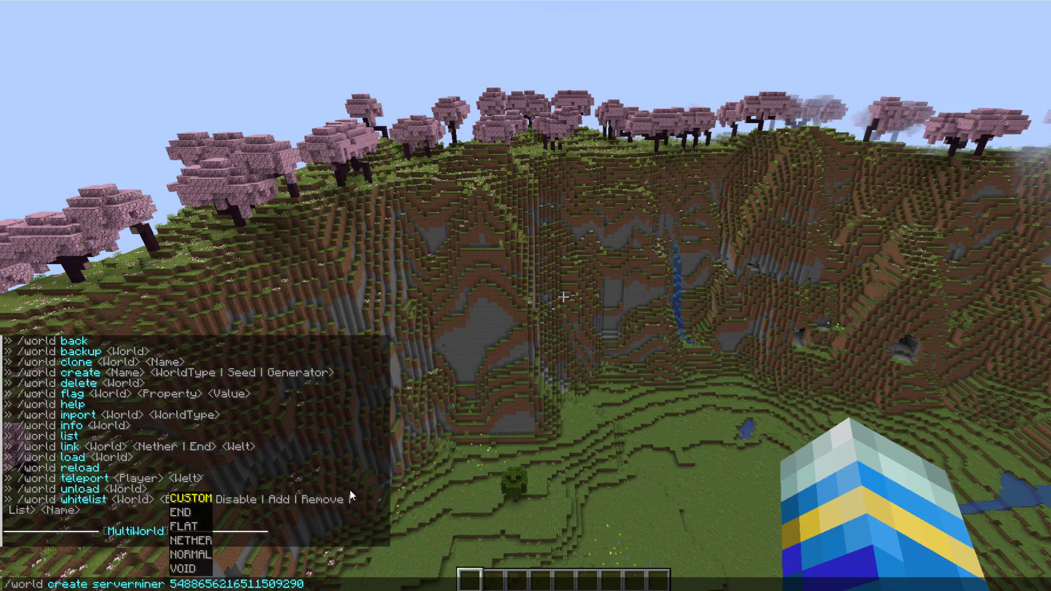
key("Return")
key("t")
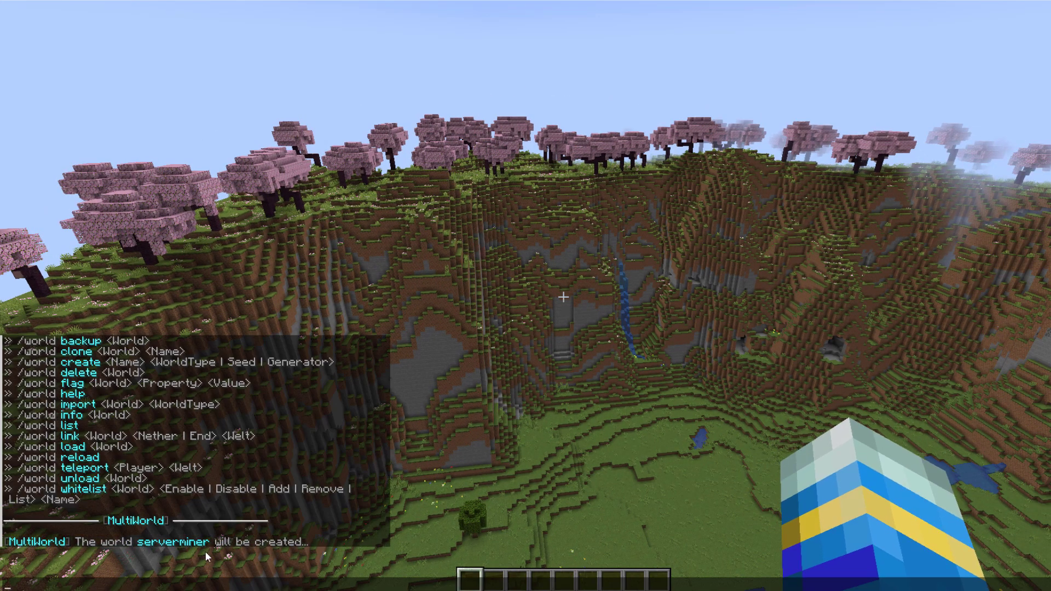
key("Escape")
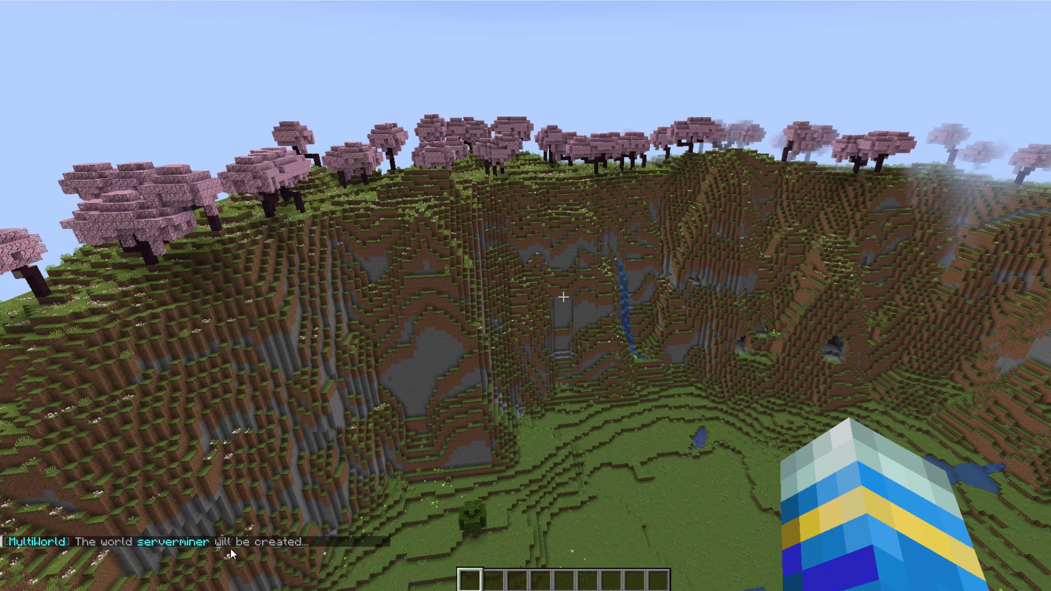
key("t")
key("Escape")
Teleport into the serverminer world and on to coordinates -170 150 -200.
type("/world telepor")
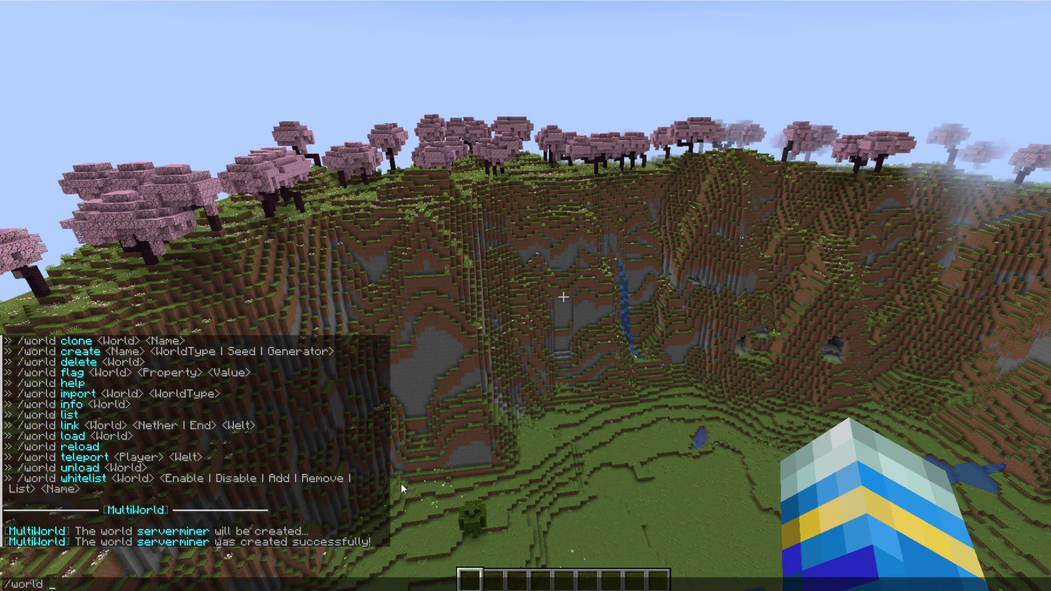
type("t")
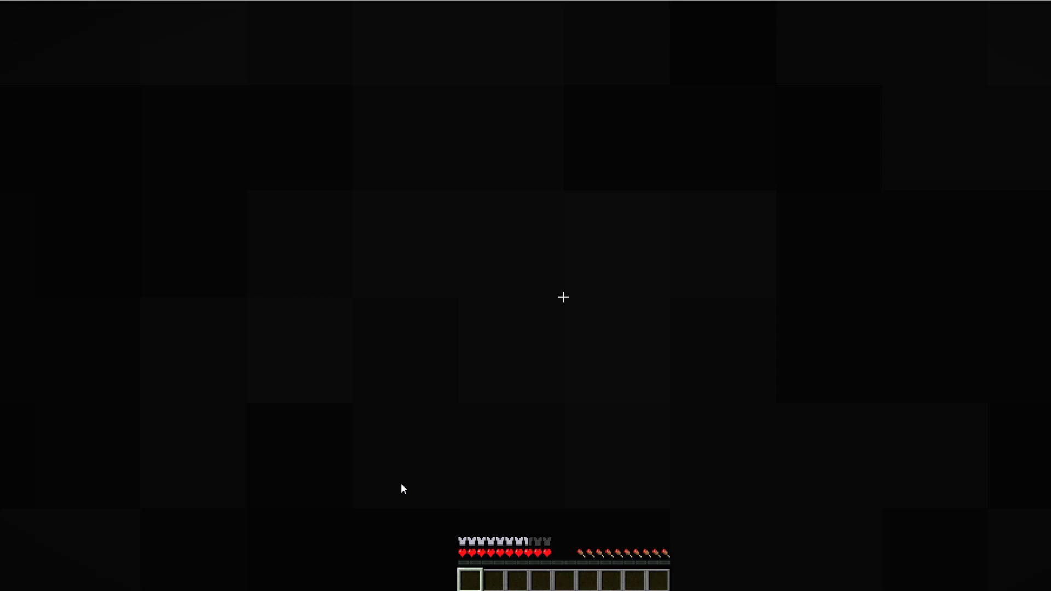
key("slash")
type("tp 0")
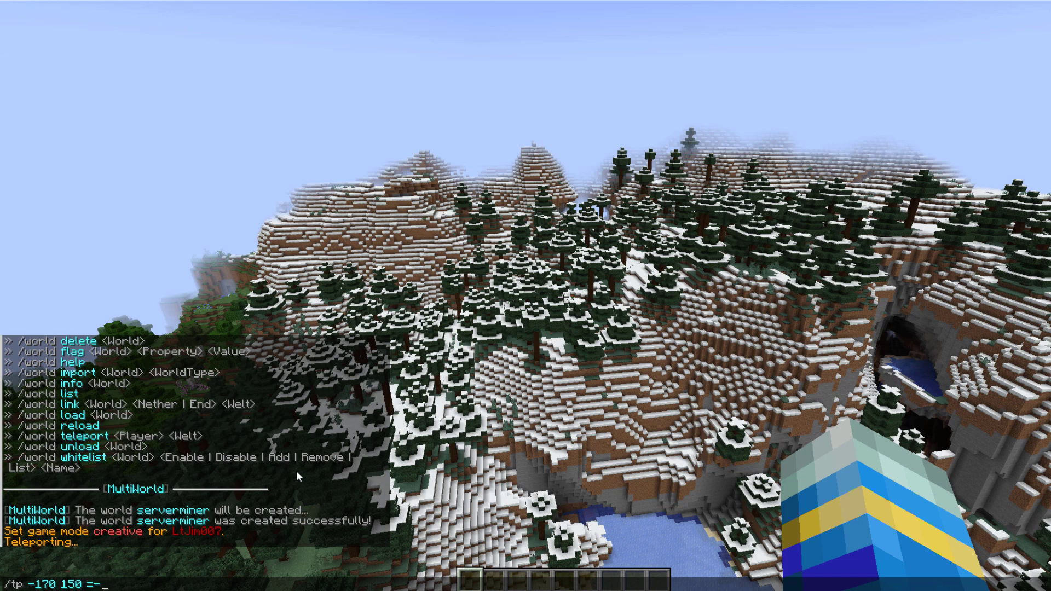
type("200")
key("Return")
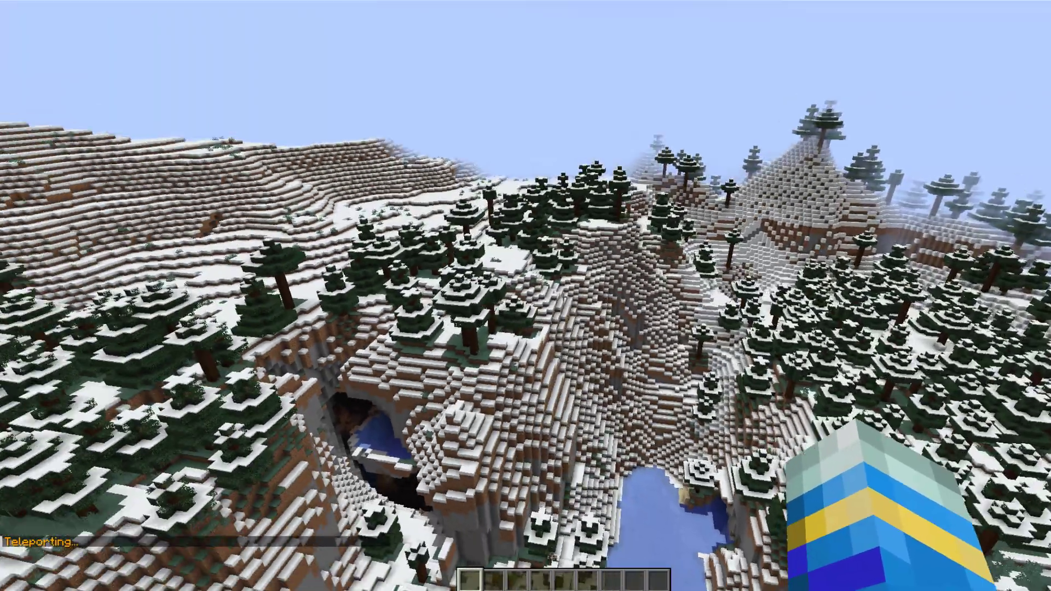
List all worlds on the server with /world list.
type("t/world list")
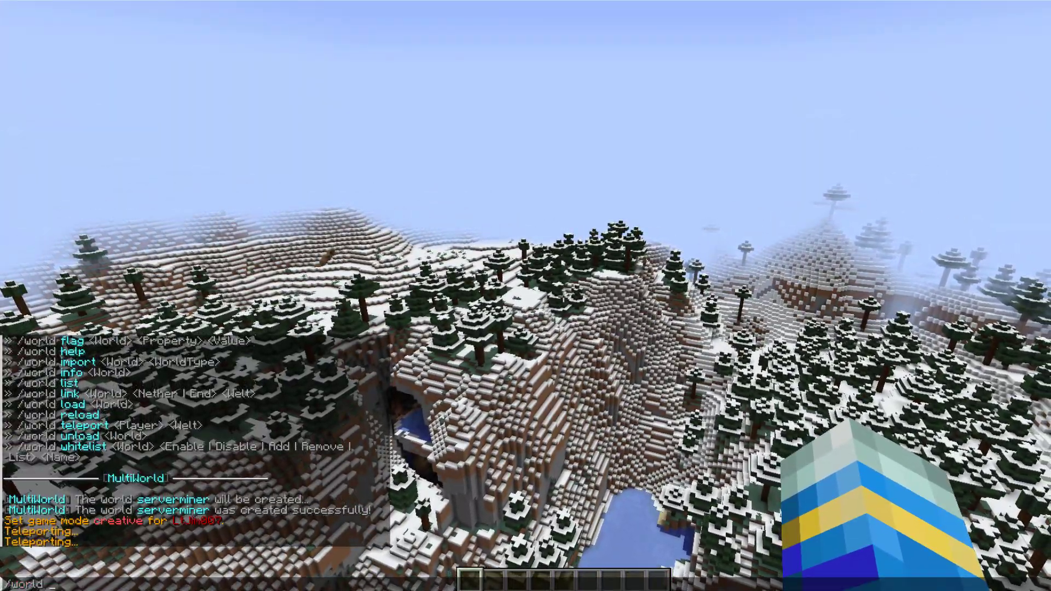
key("Return")
key("t")
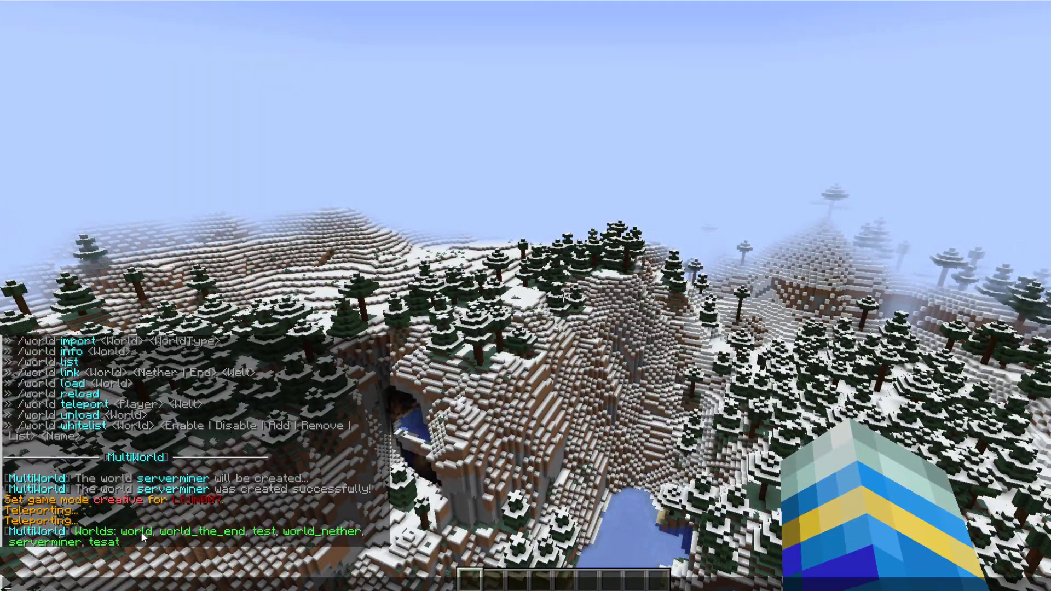
Delete the world tesat with the /world delete command.
scroll(299, 528, "up", 1)
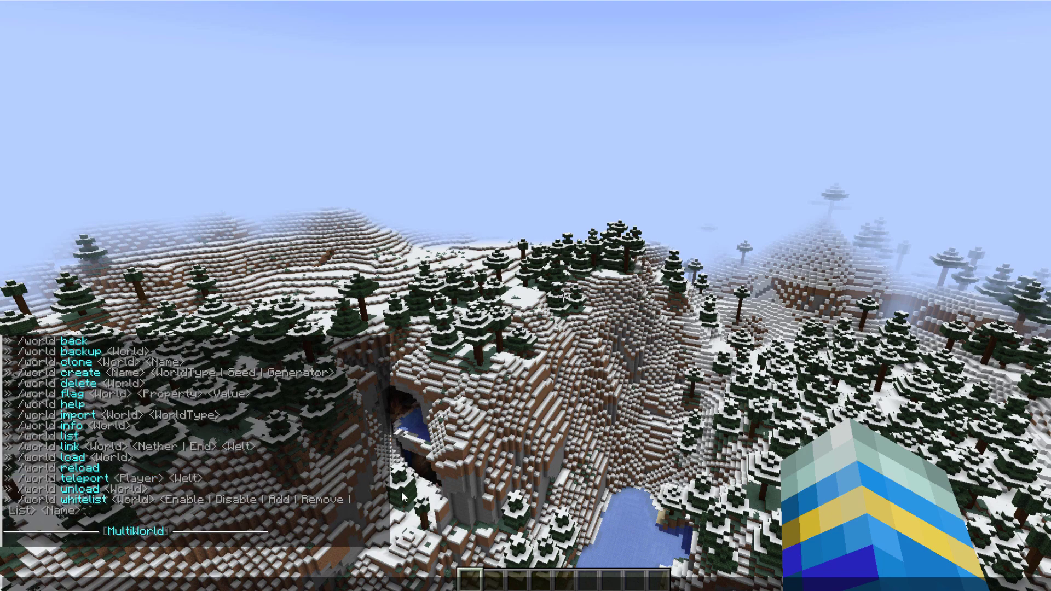
type("/world delete tesat")
key("Return")
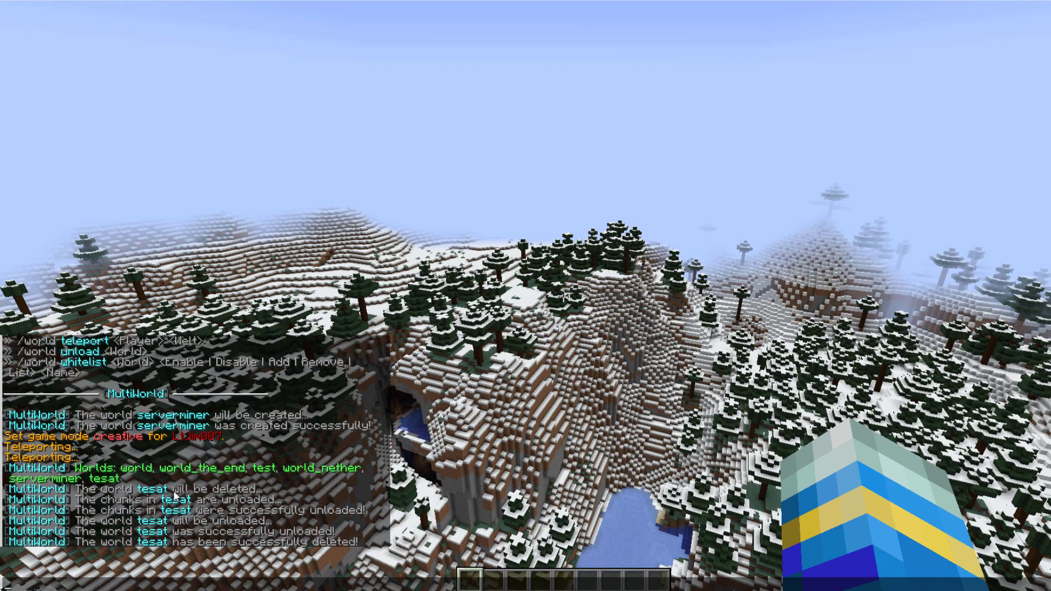
Set the GAMEMODE flag of the serverminer world to CREATIVE.
scroll(176, 496, "up", 2)
type("/world fl")
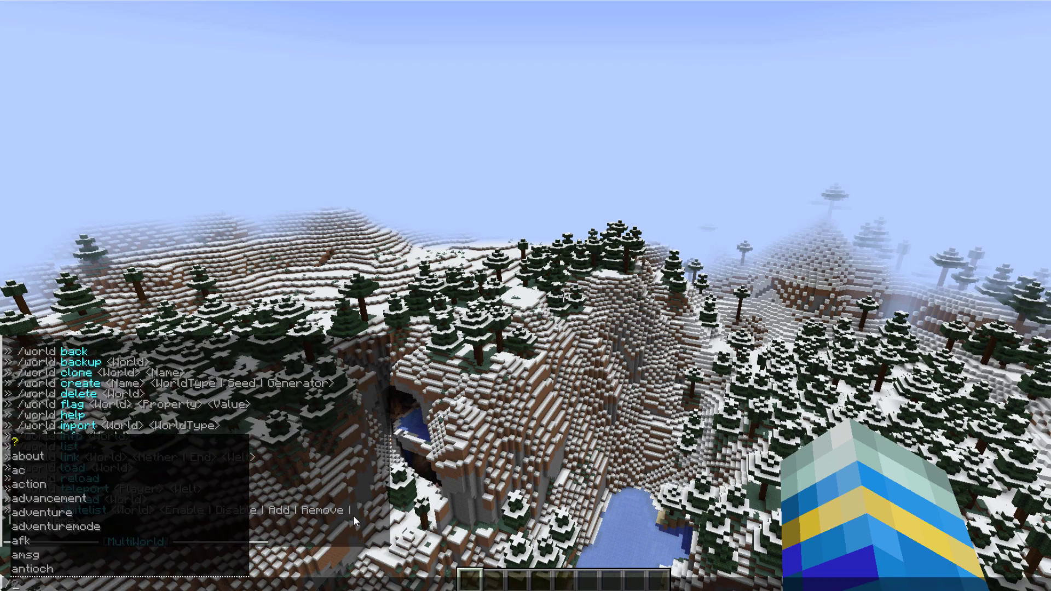
type("ag")
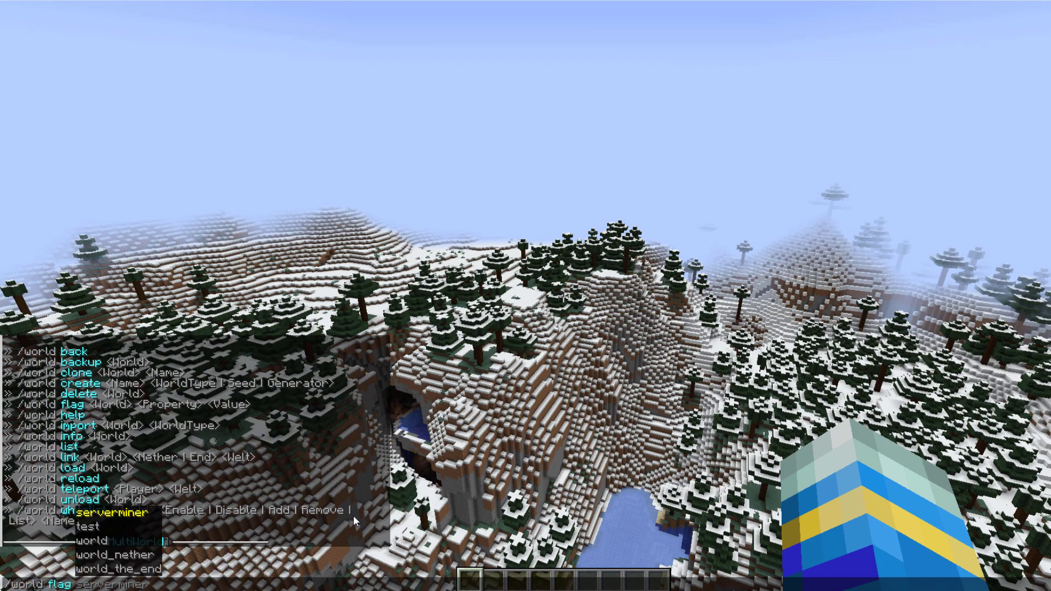
key("Tab")
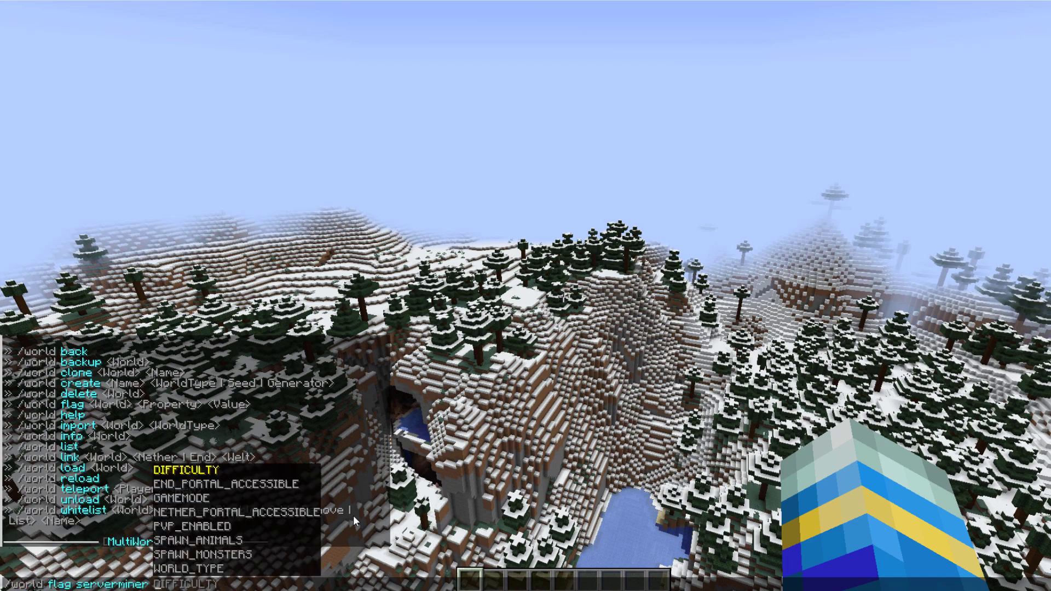
key("Tab")
key("Tab")
key("Tab")
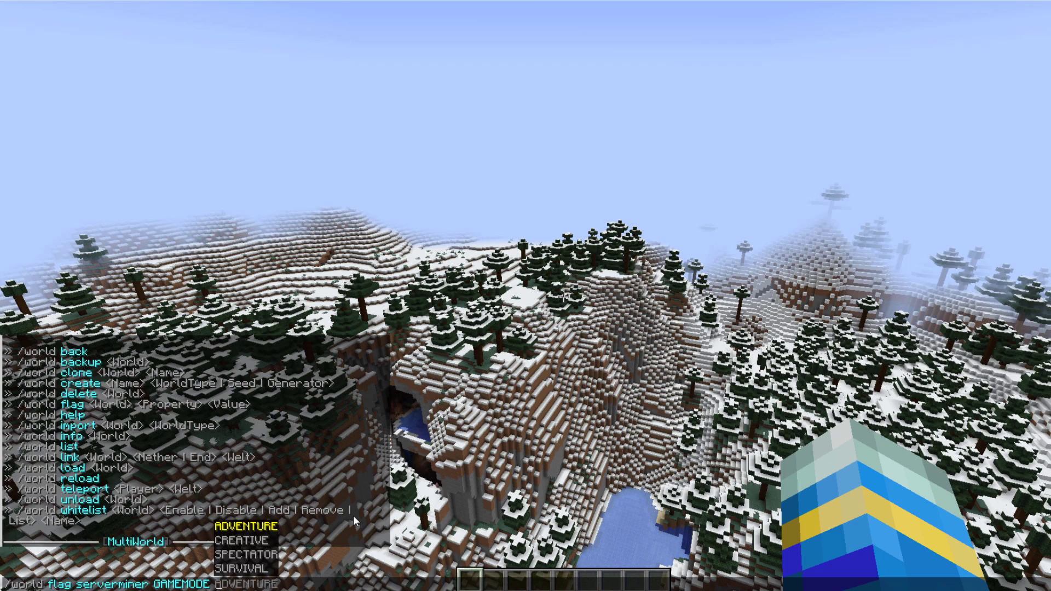
key("Tab")
key("Tab")
key("Return")
Rework the previous flag command to set PVP_ENABLED to false for the serverminer world.
key("Up")
key("BackSpace")
key("BackSpace")
key("BackSpace")
key("BackSpace")
key("BackSpace")
key("BackSpace")
key("BackSpace")
key("BackSpace")
key("BackSpace")
key("BackSpace")
key("BackSpace")
key("BackSpace")
key("BackSpace")
key("BackSpace")
key("BackSpace")
key("BackSpace")
key("BackSpace")
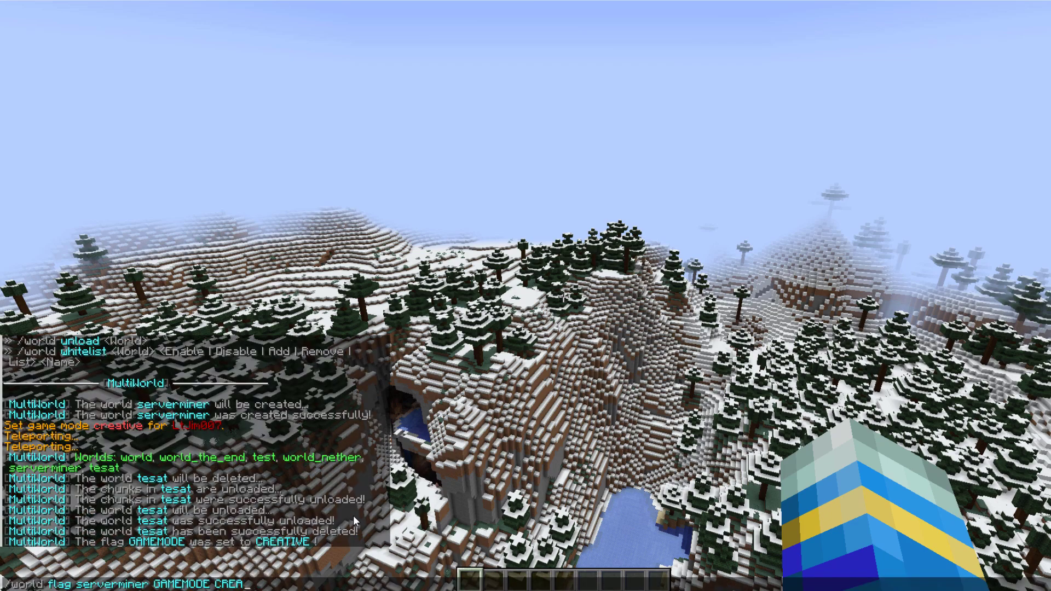
key("Tab")
key("Tab")
key("Tab")
key("Tab")
key("Tab")
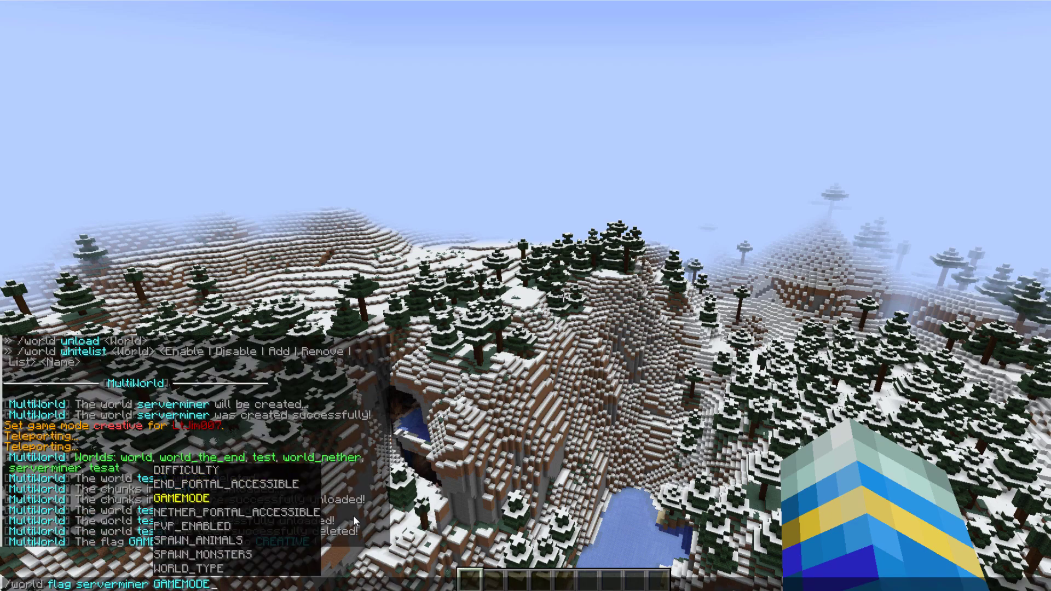
key("Tab")
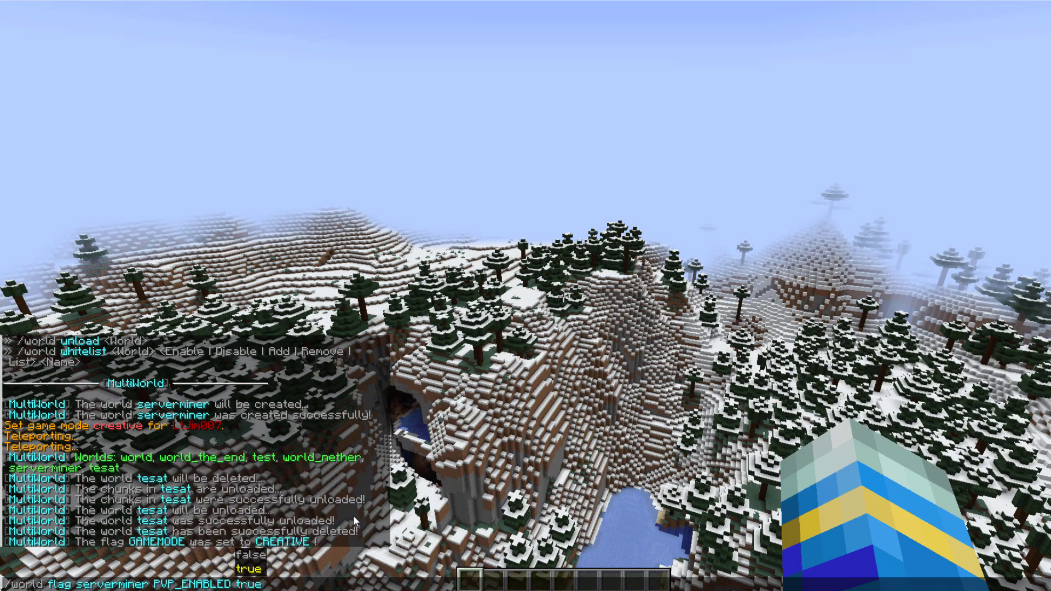
key("Tab")
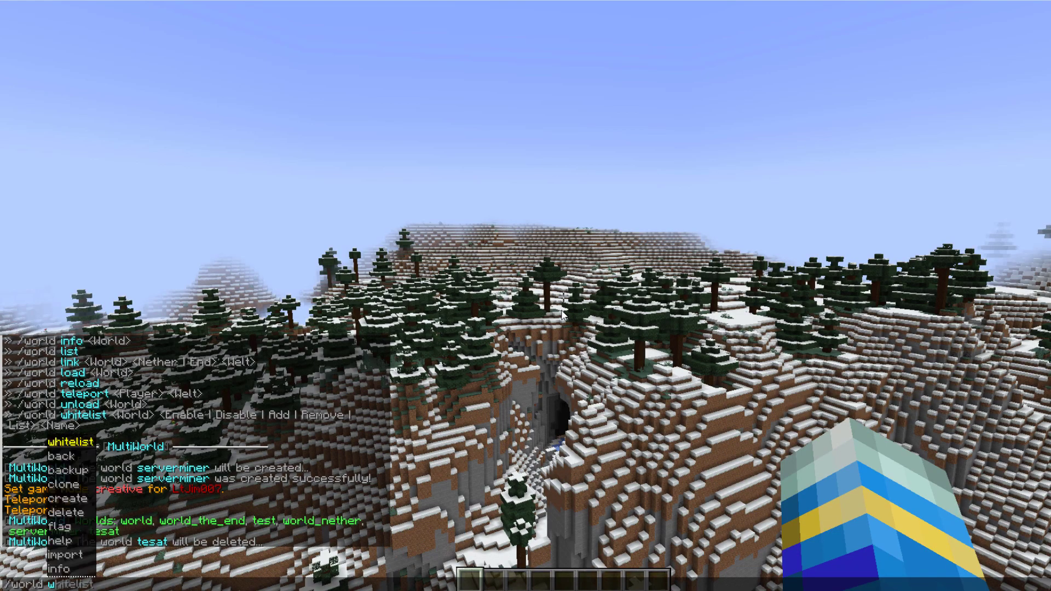
Enable the whitelist for the serverminer world.
type("hitelist serverminer")
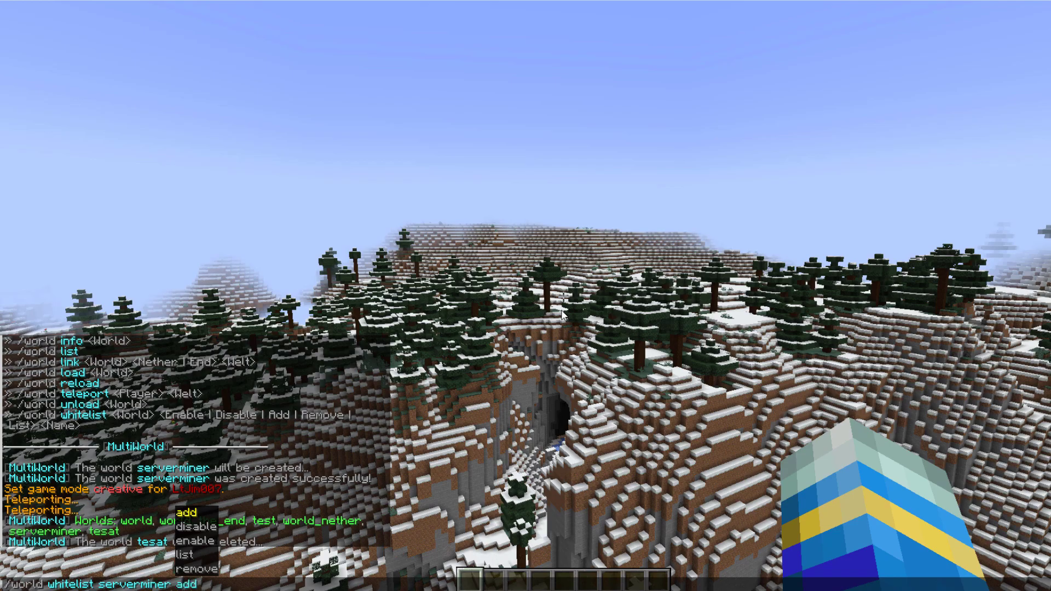
key("Tab")
key("Tab")
key("Tab")
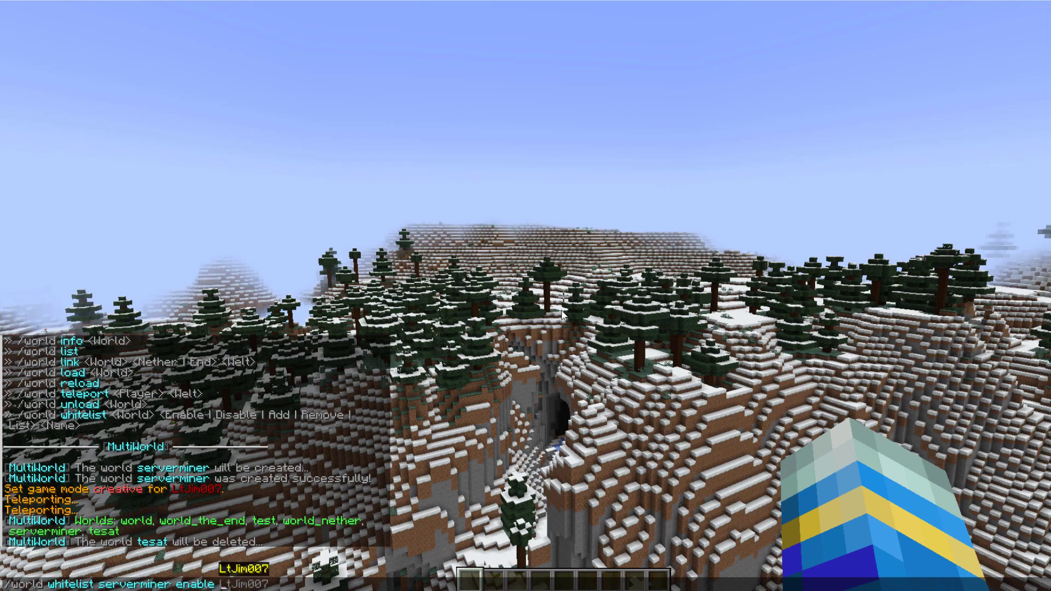
key("Return")
Rework the previous whitelist command for the serverminer world to try the add option with a player name.
key("t")
key("Up")
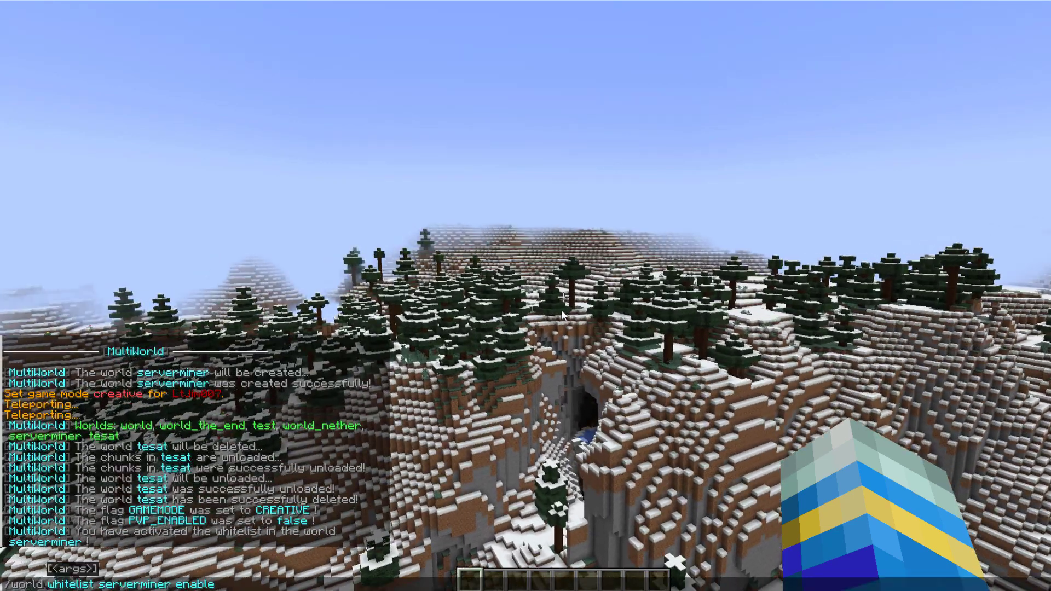
key("BackSpace")
key("BackSpace")
key("BackSpace")
key("BackSpace")
key("BackSpace")
key("BackSpace")
type("add")
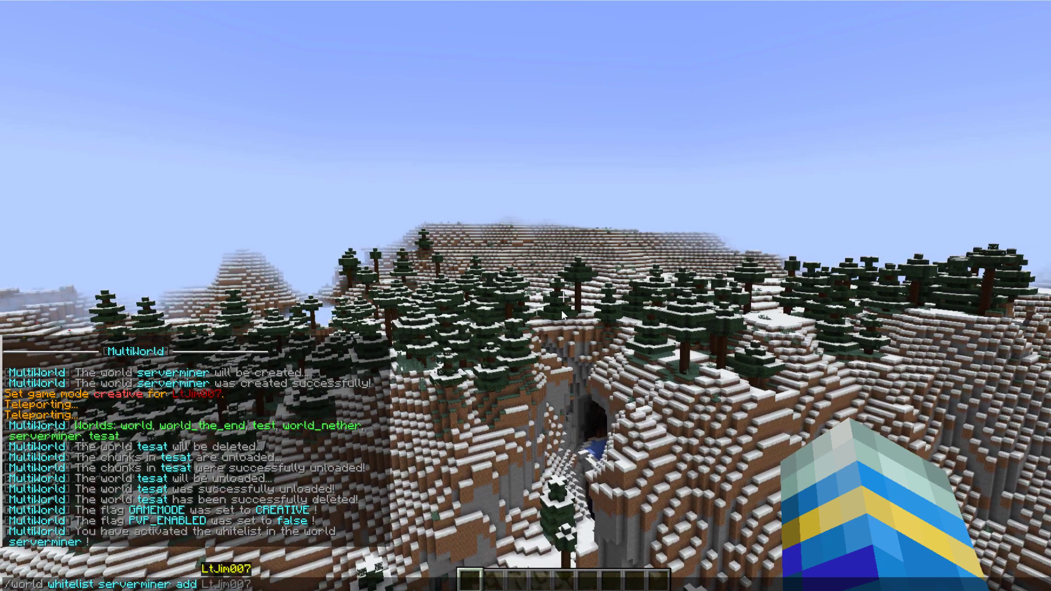
key("Tab")
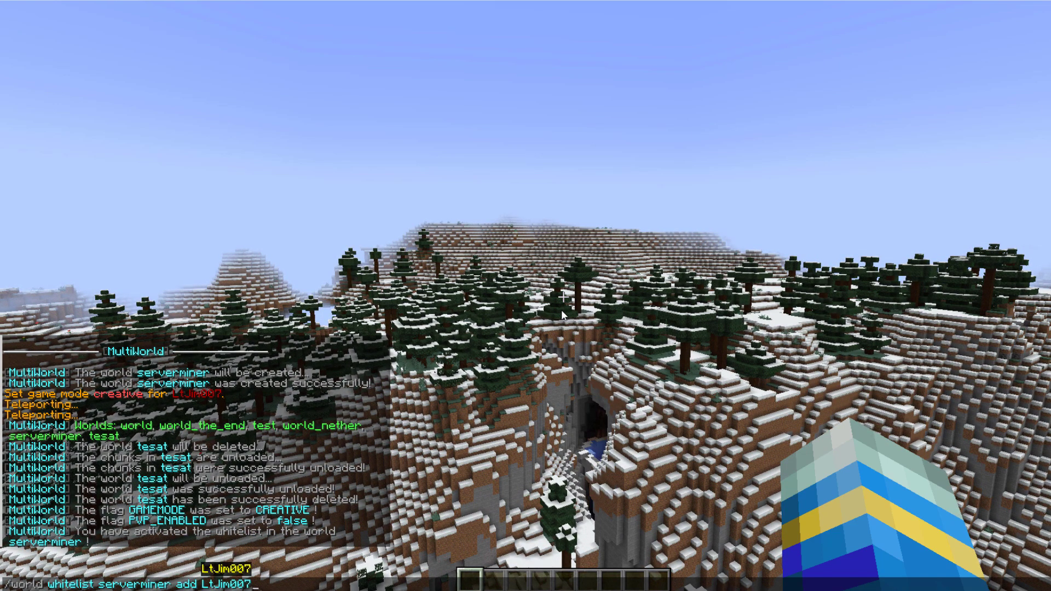
key("BackSpace")
key("BackSpace")
type("some")
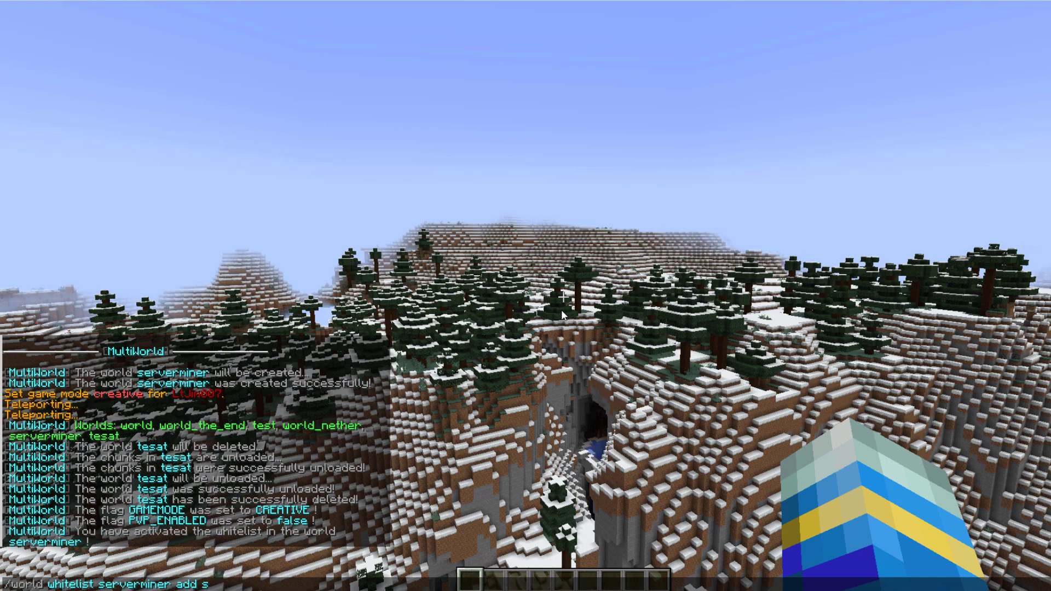
key("BackSpace")
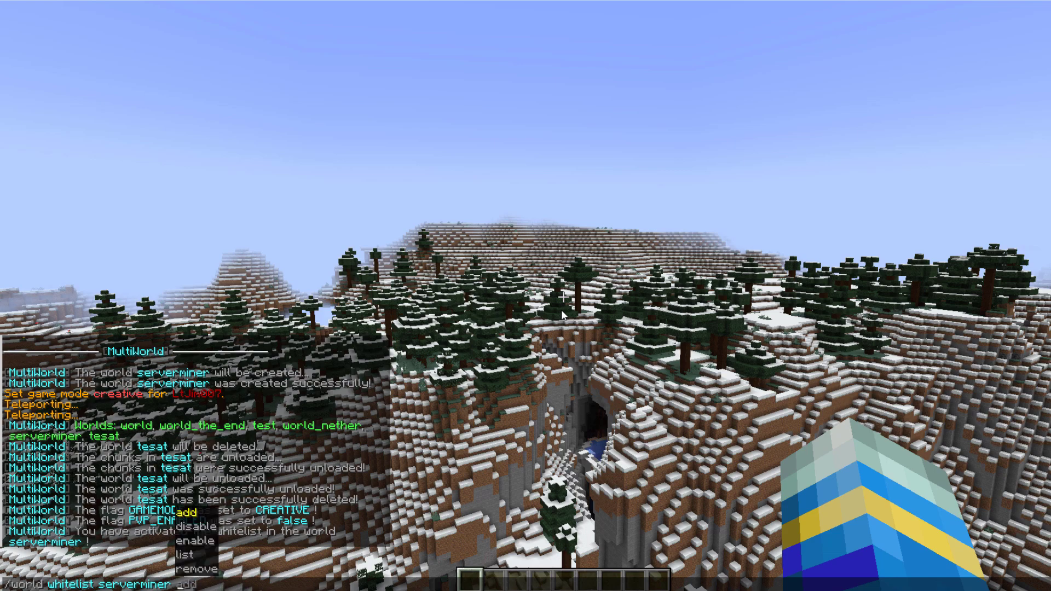
List the whitelist of the serverminer world, and disable that whitelist.
type("list")
key("Return")
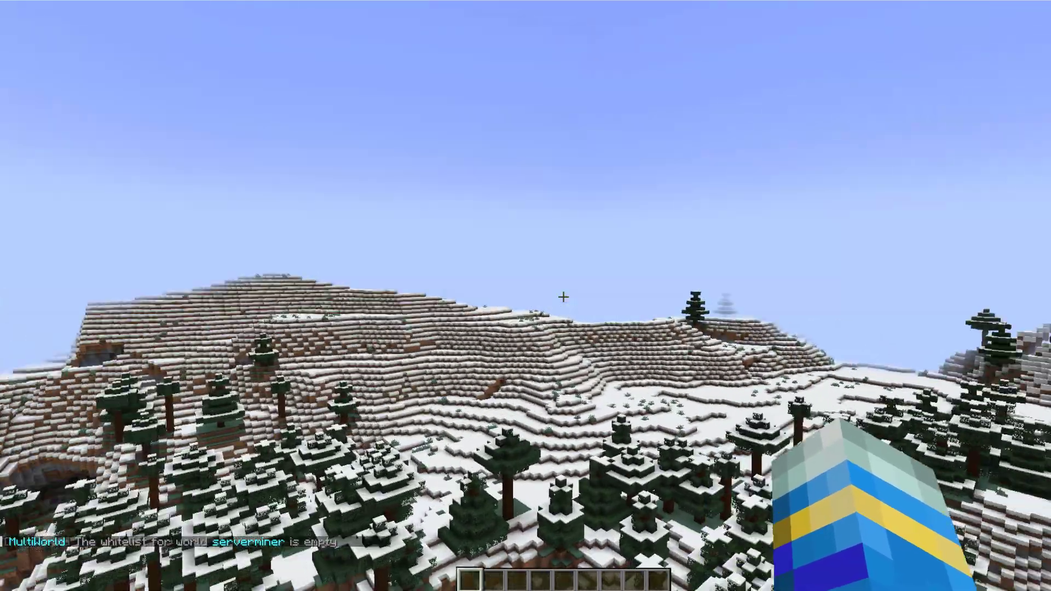
key("t")
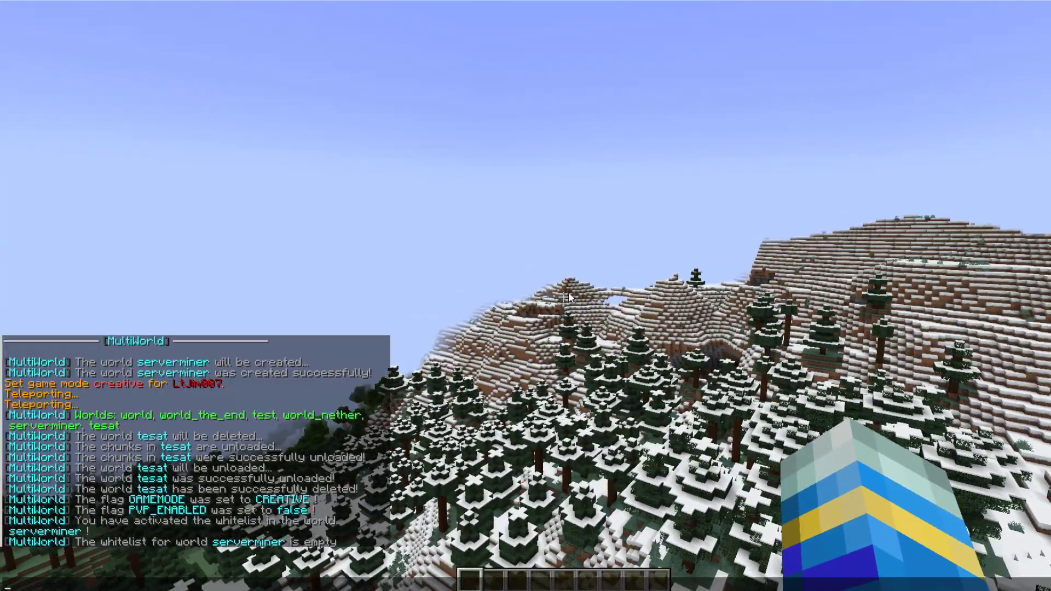
key("Up")
key("BackSpace")
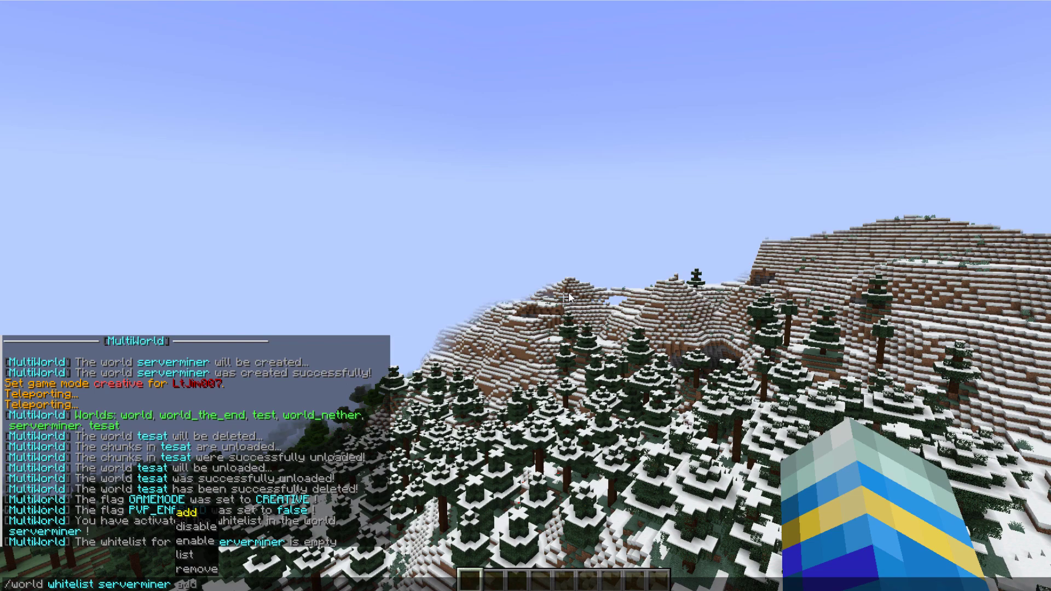
key("Tab")
key("Return")
Clone the world test under the name testclone with the /world clone command.
key("t")
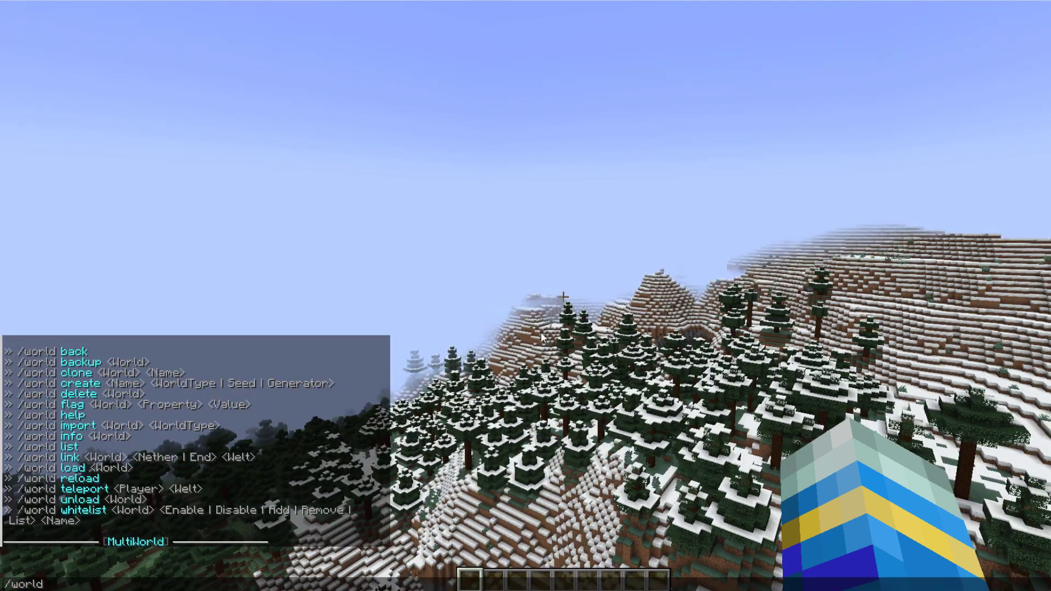
type("cl")
key("Tab")
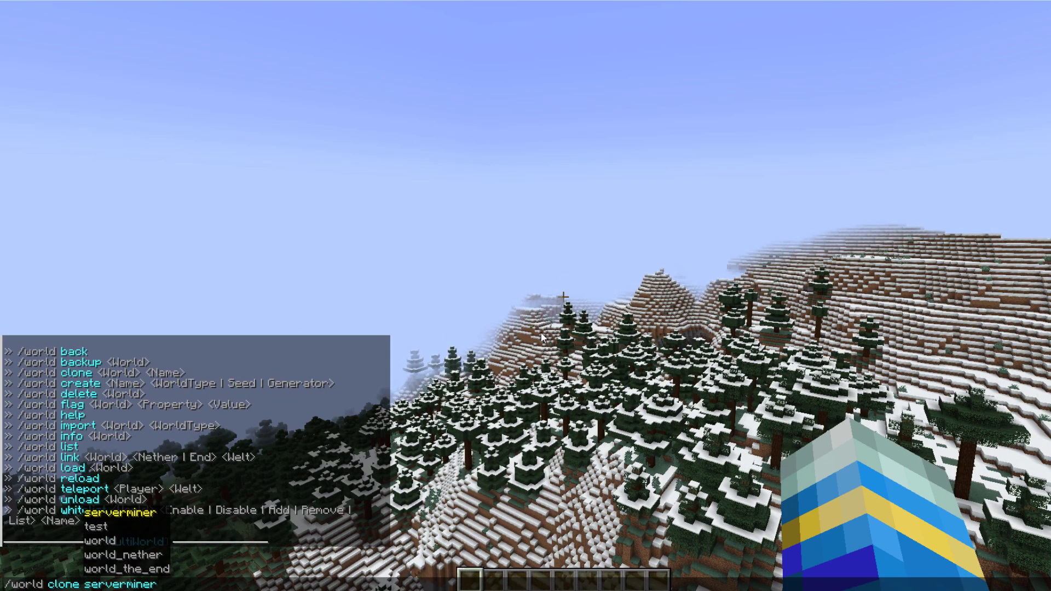
key("Tab")
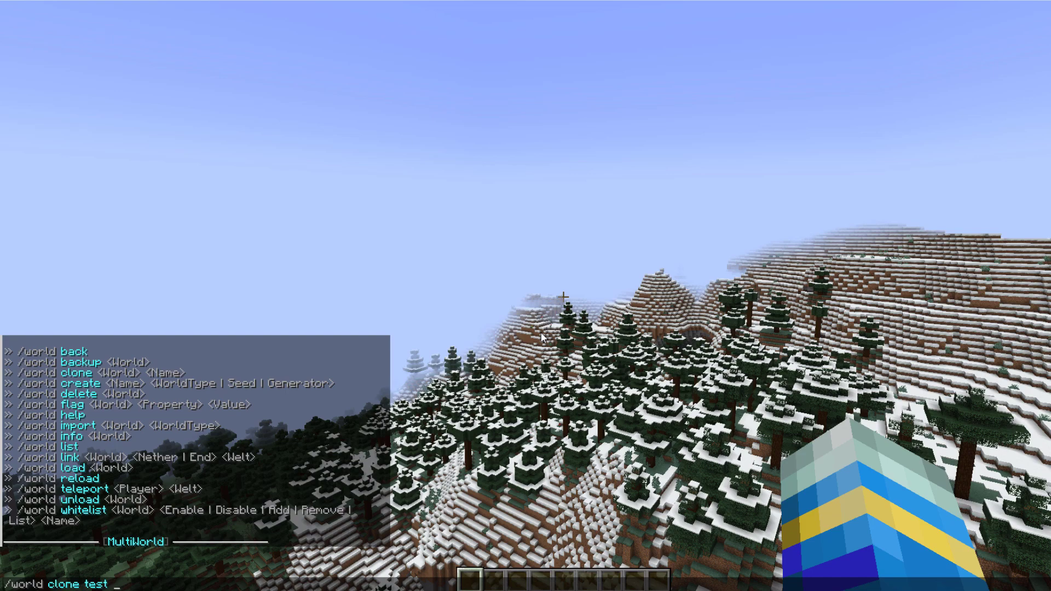
type("testclone")
key("Return")
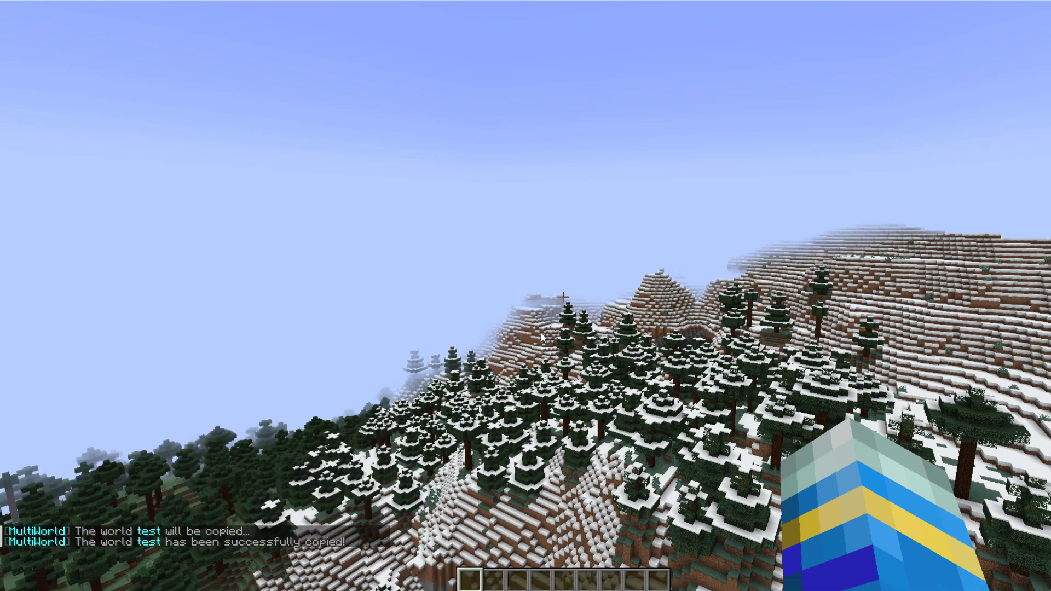
Create a backup of the world test with the /world backup command.
type("t")
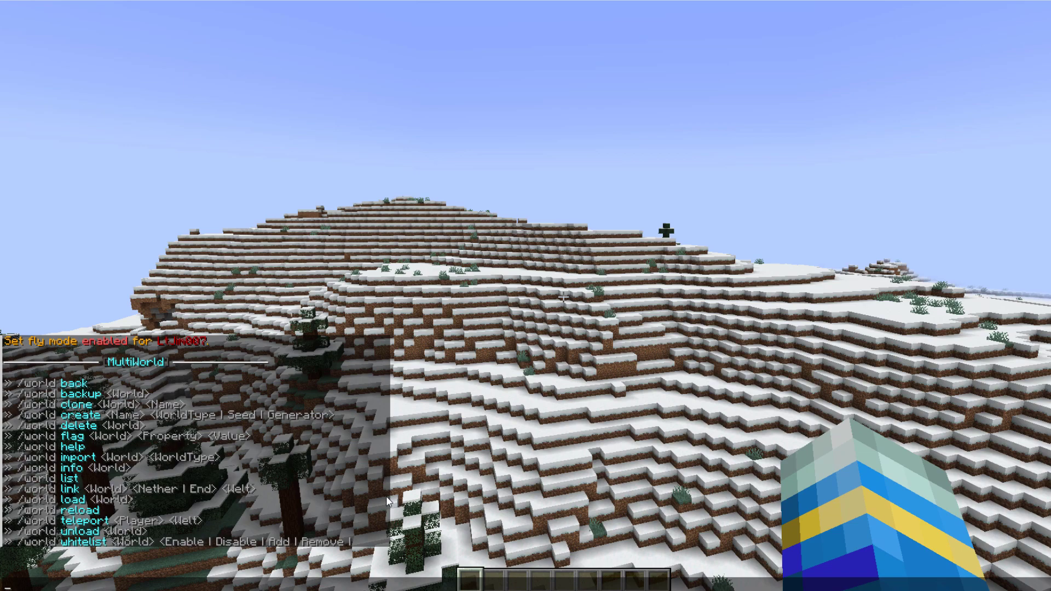
type("/world backup")
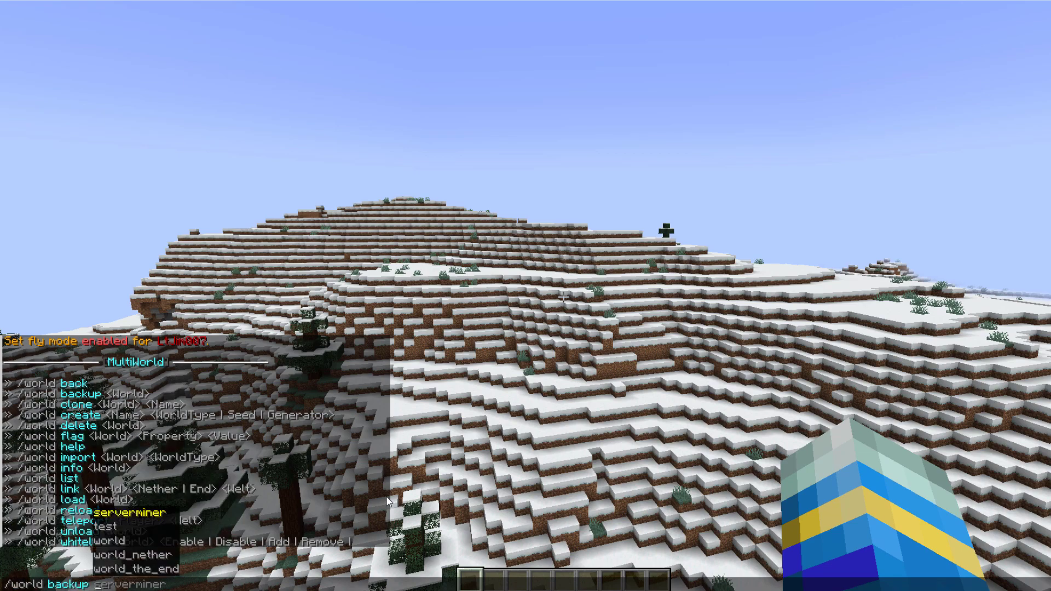
key("Tab")
key("Tab")
key("Return")
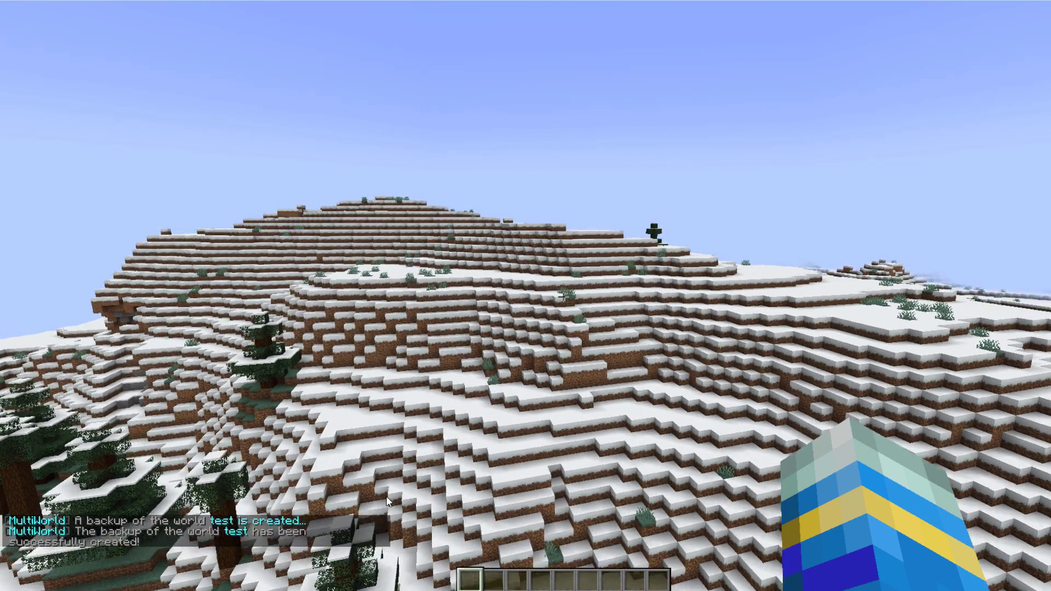
Return to the previous world with /world back and reload the MultiWorld configurations with /world reload.
type("/world bad")
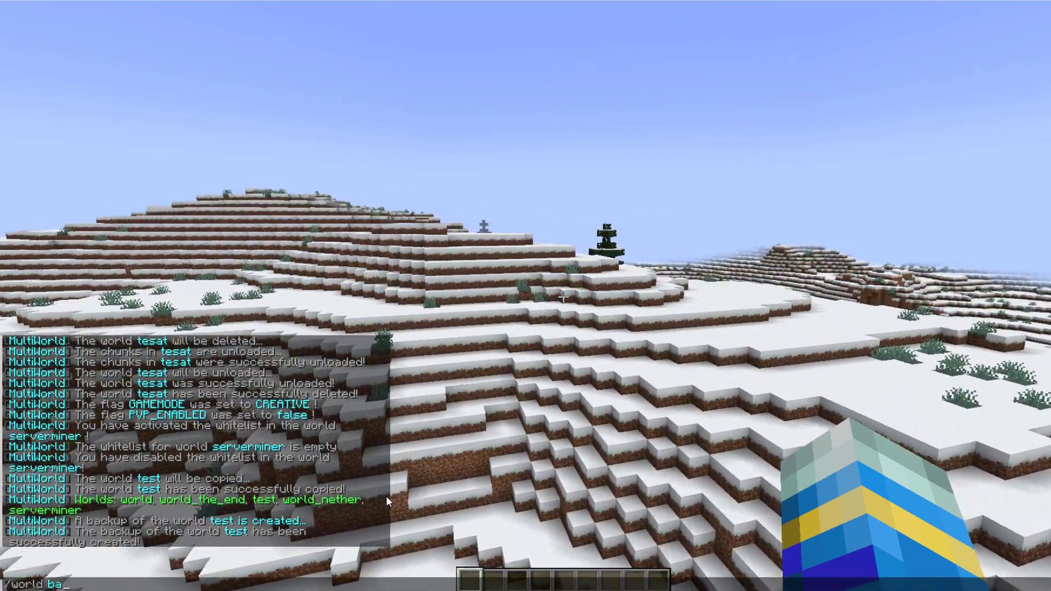
key("Return")
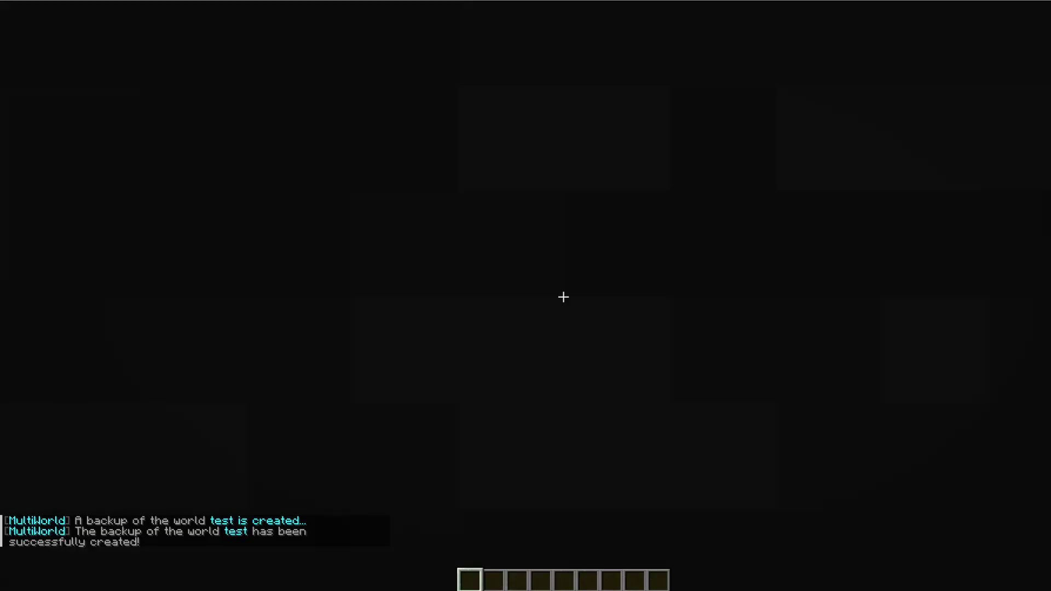
type("t/world rel")
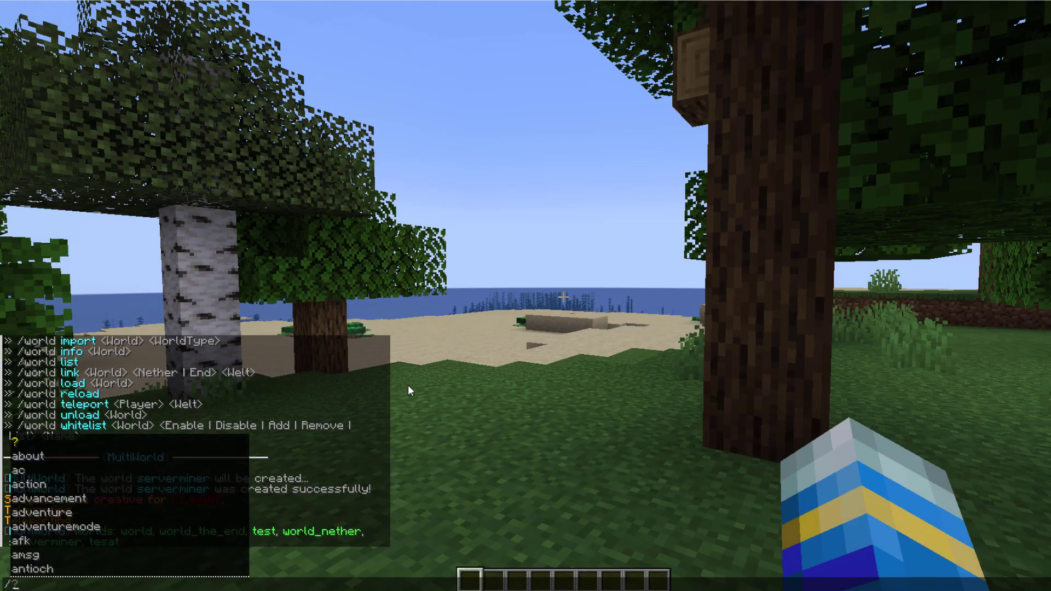
type("oad")
key("Return")
Unload the serverminer world with the /world unload command.
type("t/world unload")
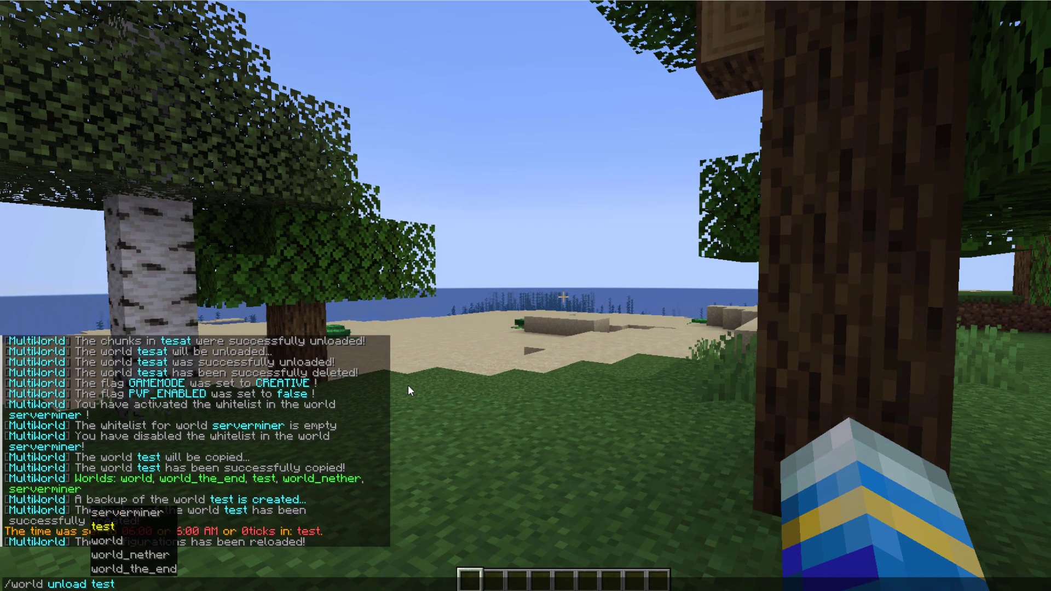
key("Up")
key("Return")
key("w")
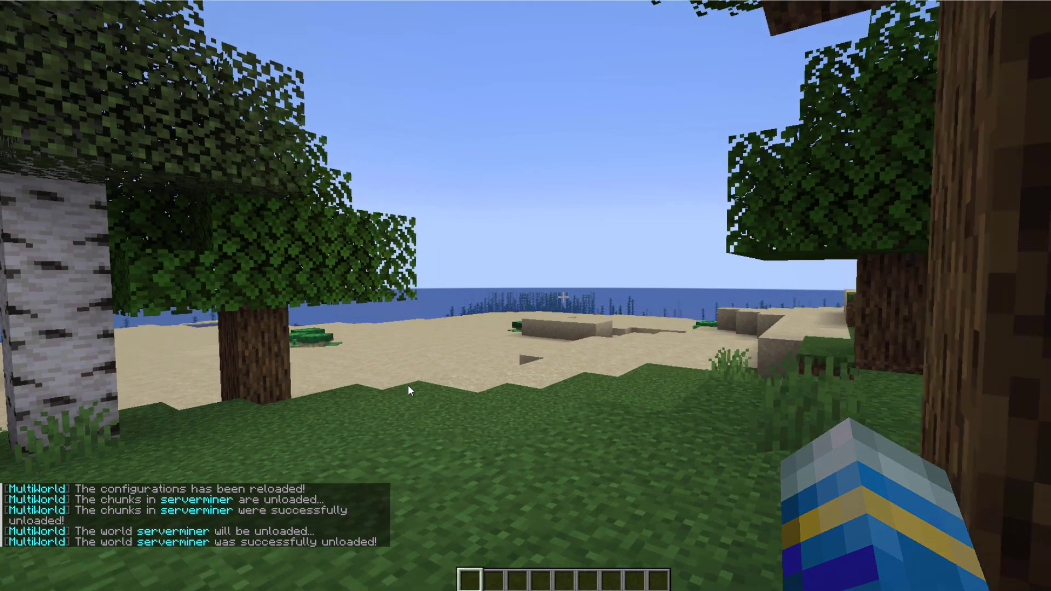
List all worlds with the /world list command.
key("slash")
type("world lis")
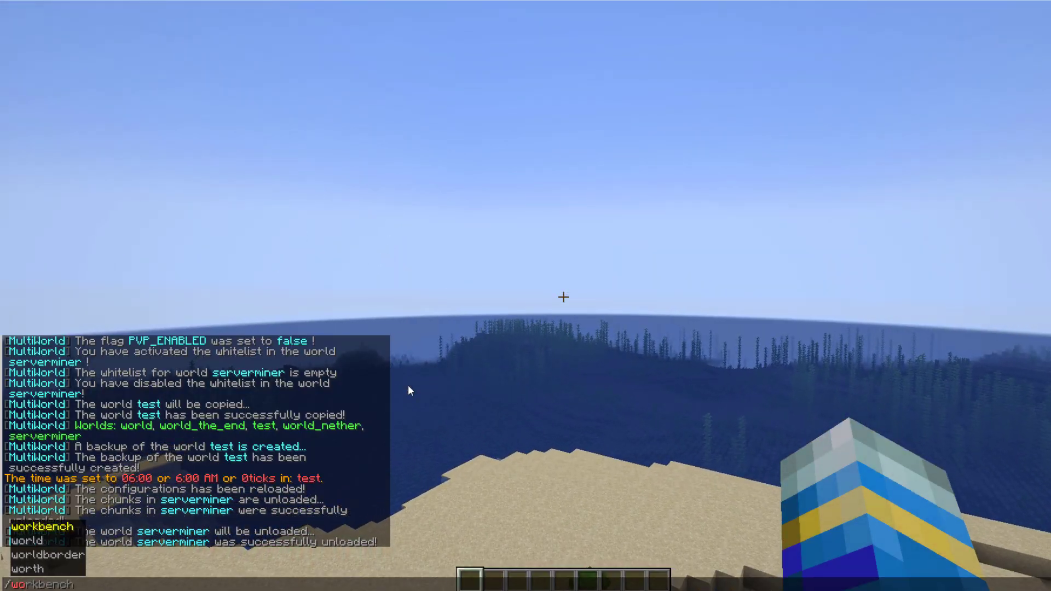
type("t")
key("Return")
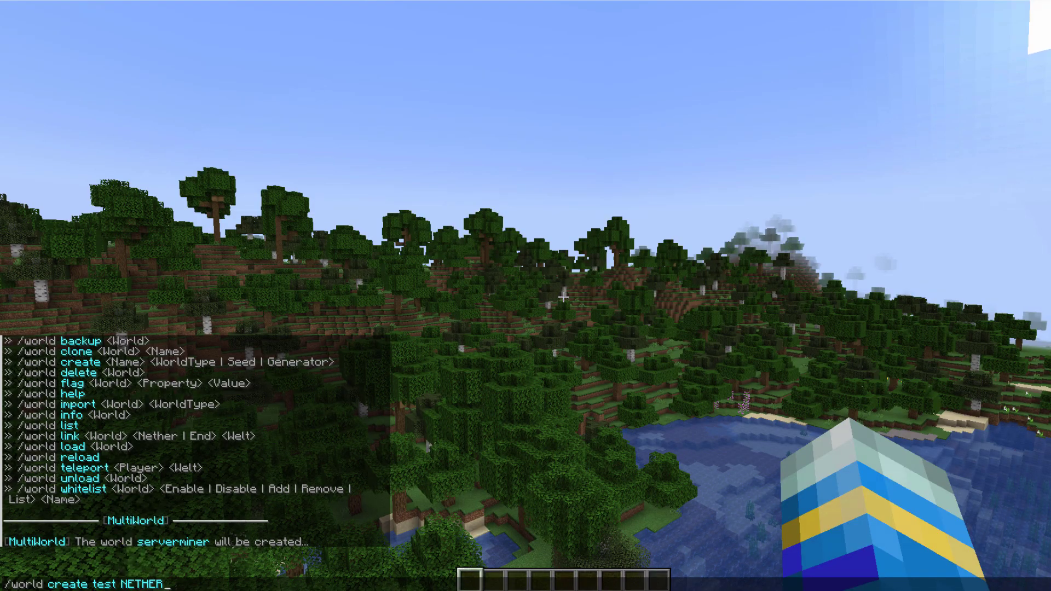
Create the NETHER world test2 and link it as the NETHER portal target of the world test.
key("Return")
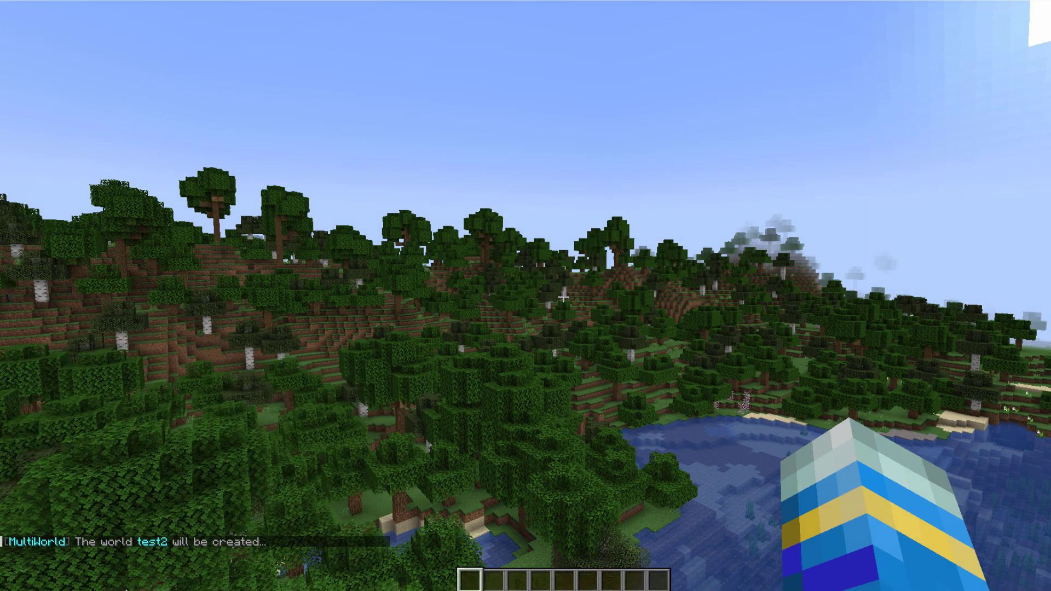
key("t")
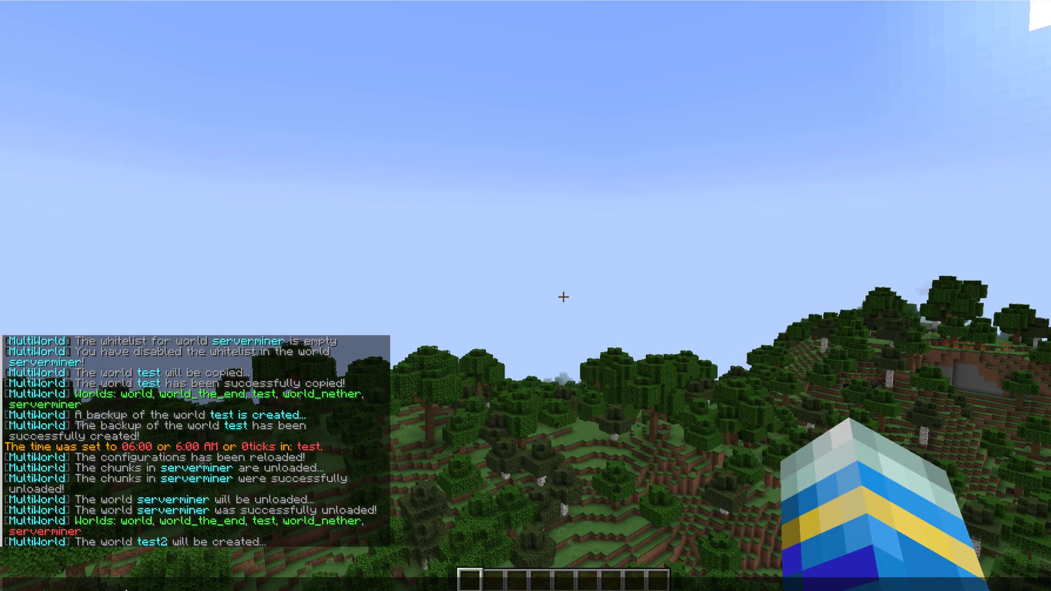
type("/world ")
type("l")
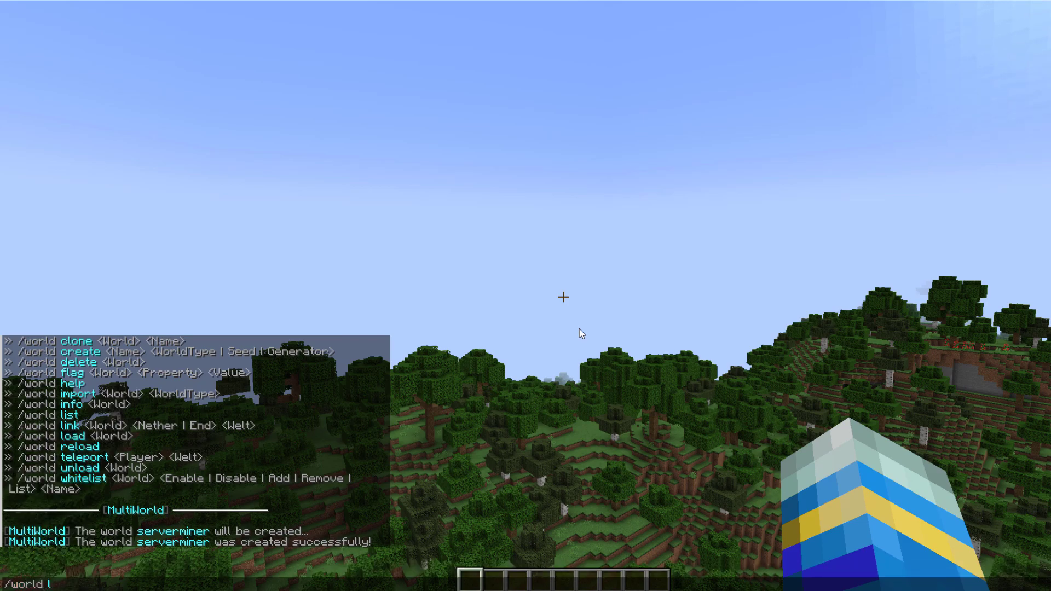
type("ink serverminer")
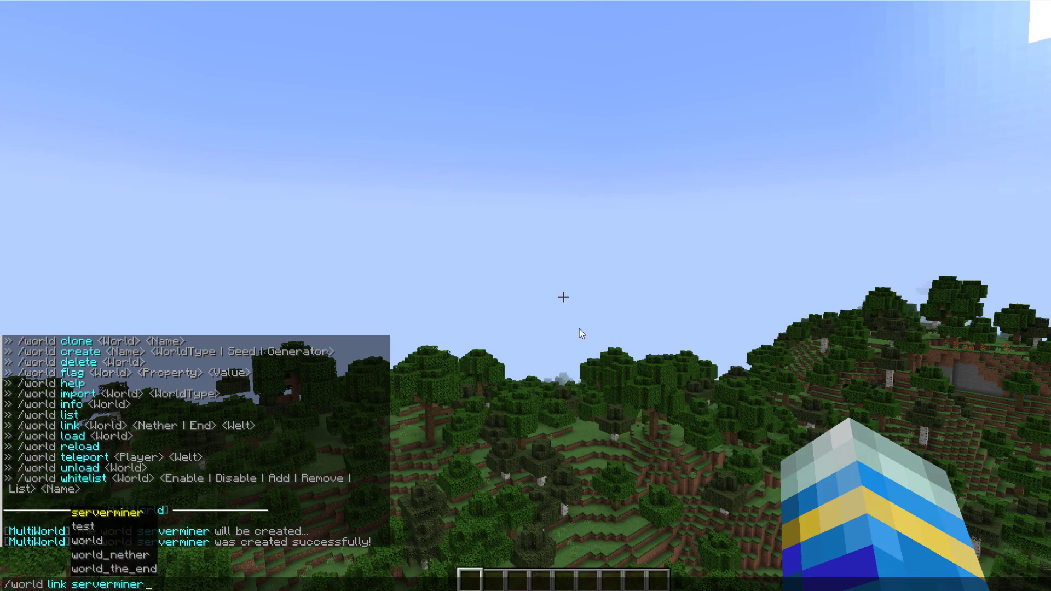
key("Tab")
key("Tab")
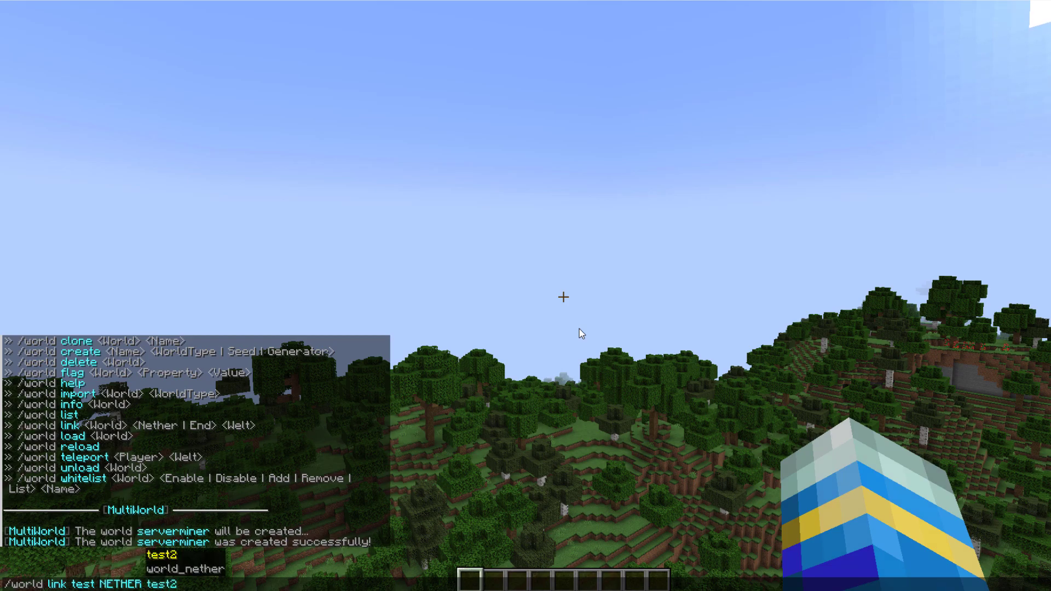
key("Return")
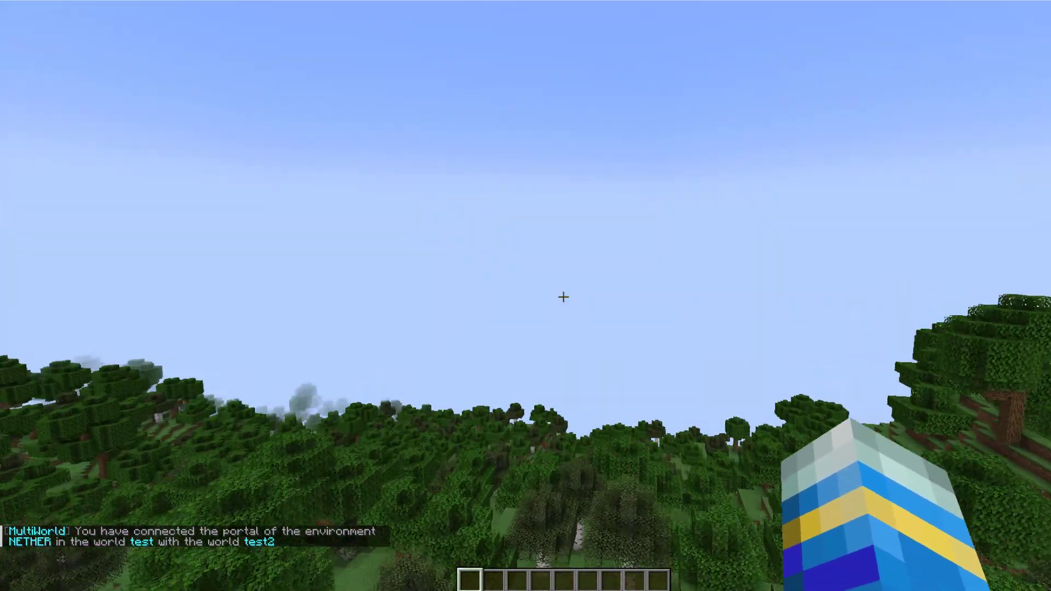
key("t")
scroll(152, 557, "up", 20)
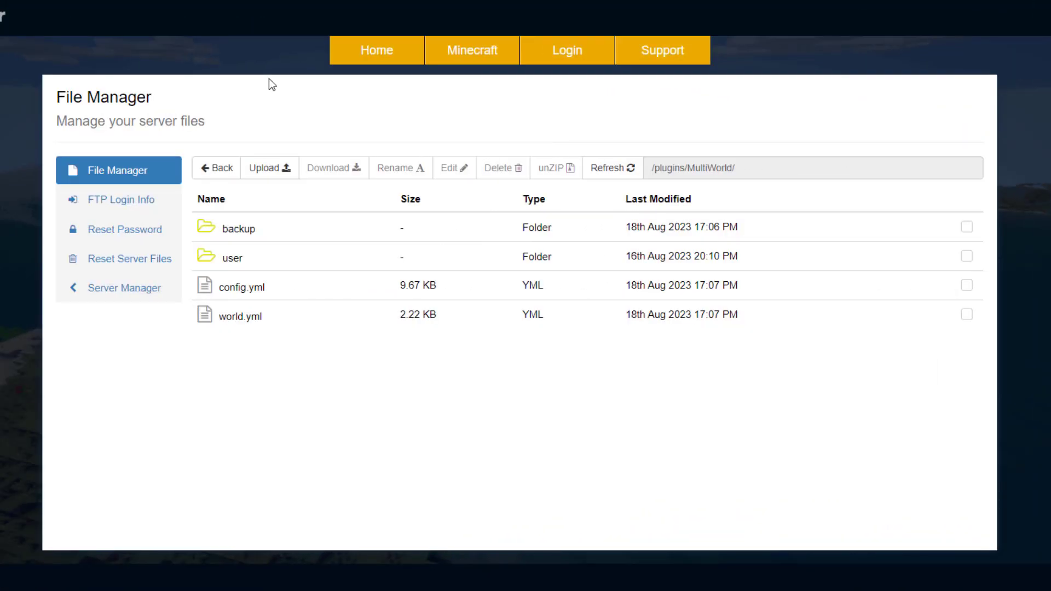
Switch to the server's File Manager, open config.yml in /plugins/MultiWorld/ and review its general settings, new-world defaults and messages.
double_click(327, 299)
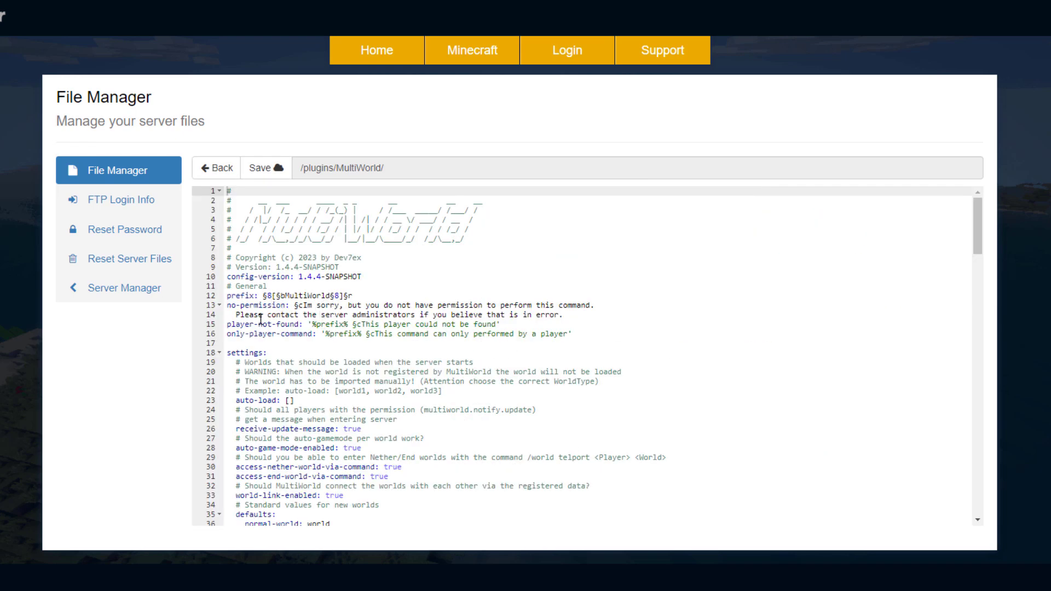
scroll(282, 318, "down", 3)
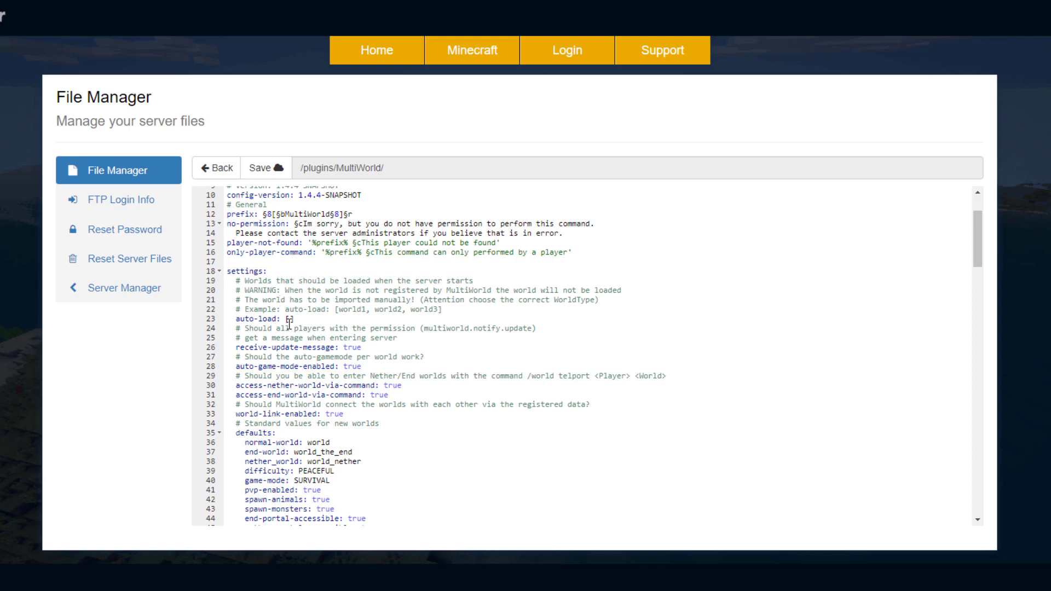
scroll(302, 329, "down", 2)
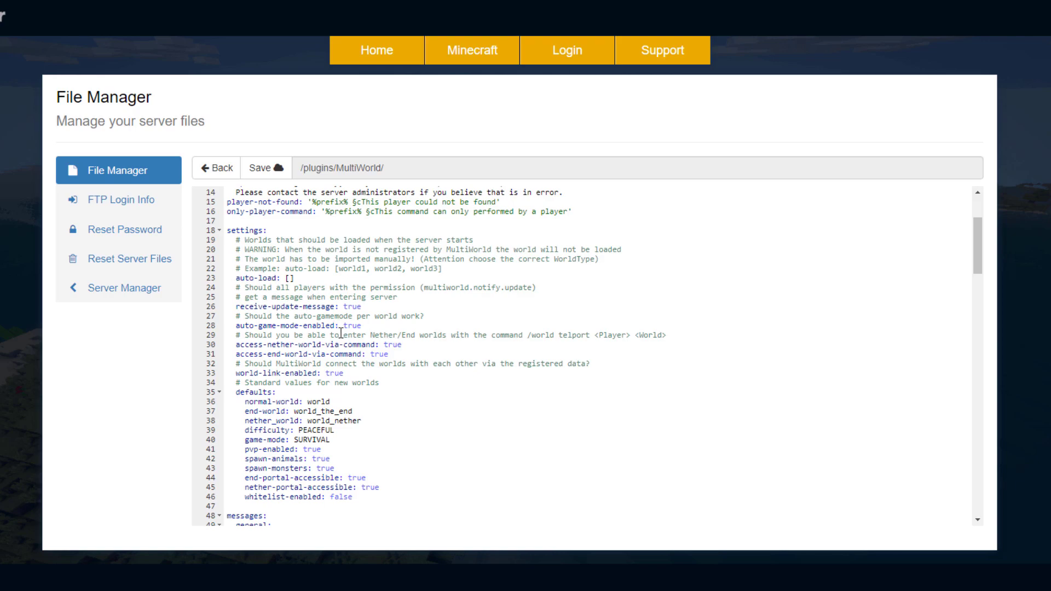
scroll(318, 342, "down", 2)
left_click_drag(237, 352, 375, 453)
left_click(384, 460)
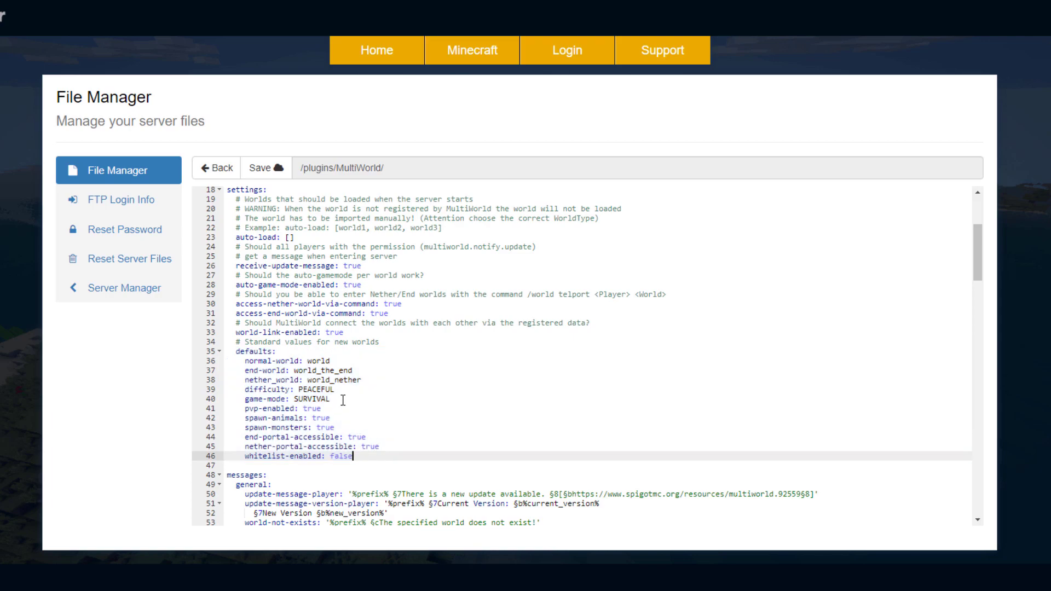
scroll(328, 394, "down", 10)
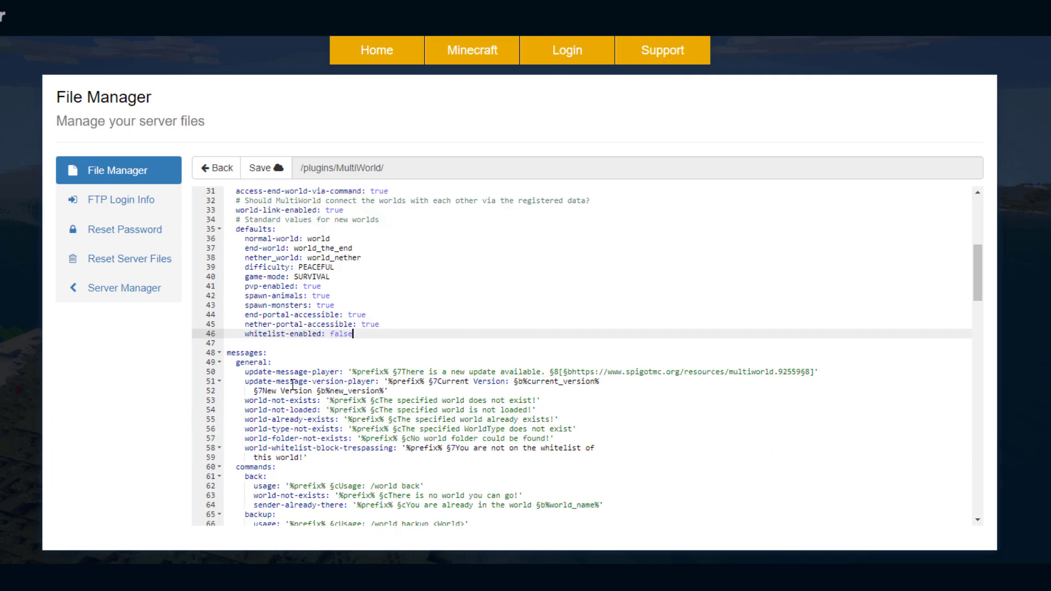
scroll(295, 382, "down", 15)
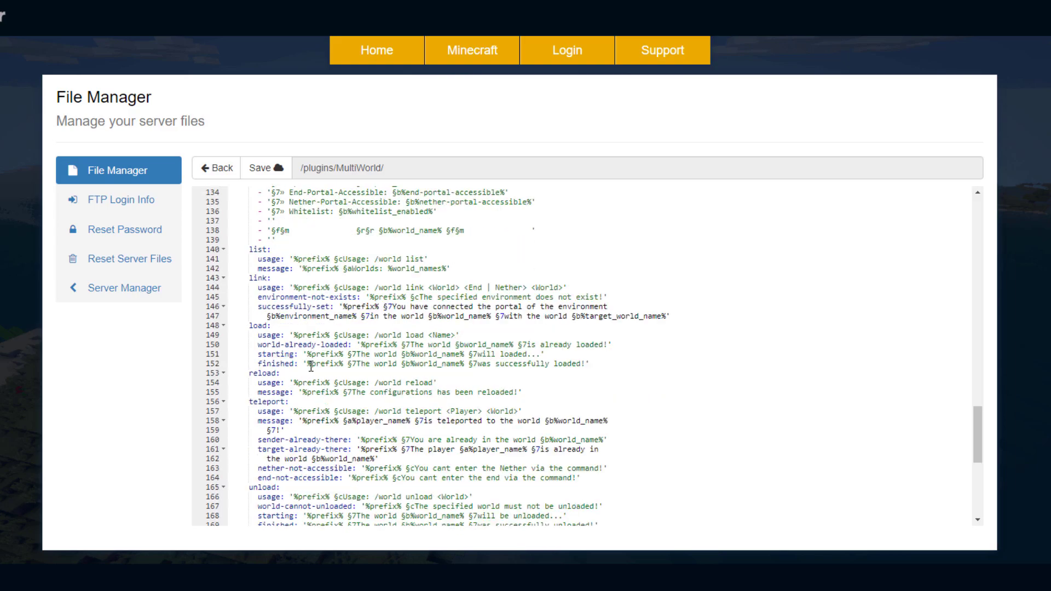
Finish reviewing the messages in config.yml, and open world.yml to examine the settings stored for each world.
scroll(316, 365, "down", 10)
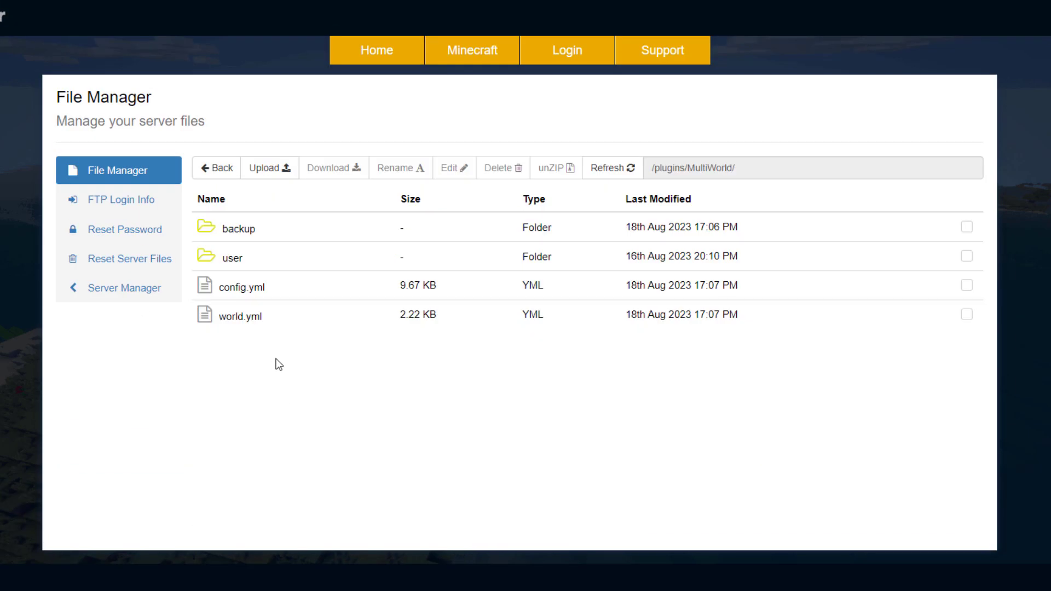
double_click(281, 319)
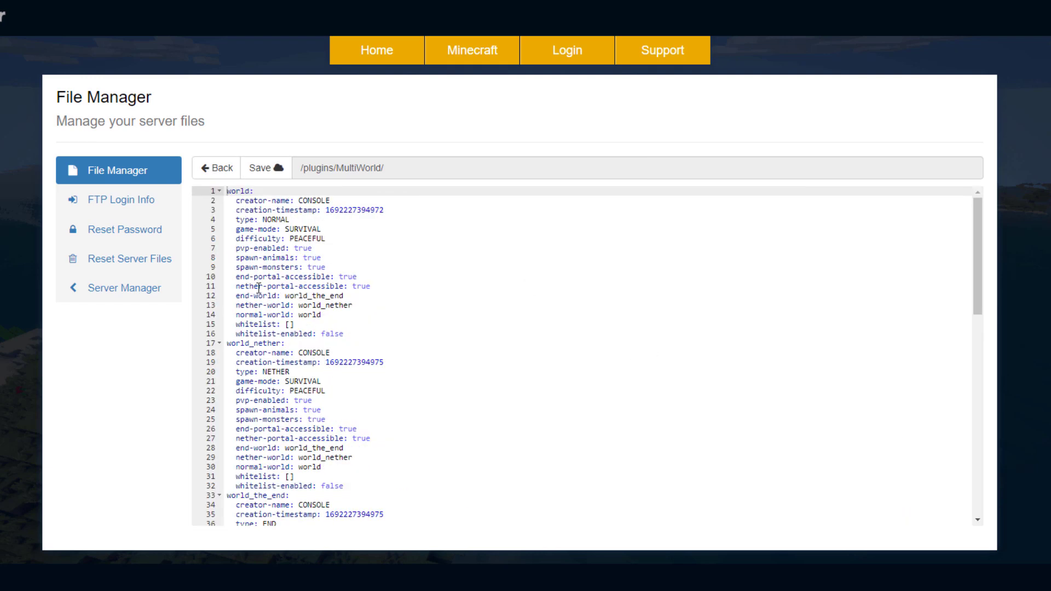
scroll(280, 373, "down", 6)
scroll(258, 336, "down", 4)
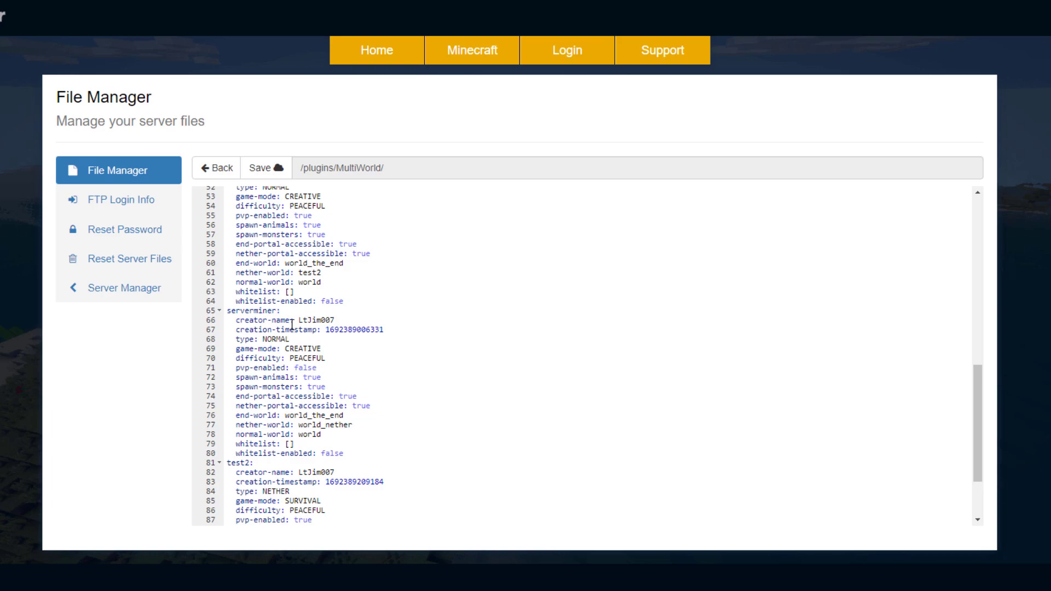
scroll(288, 349, "down", 1)
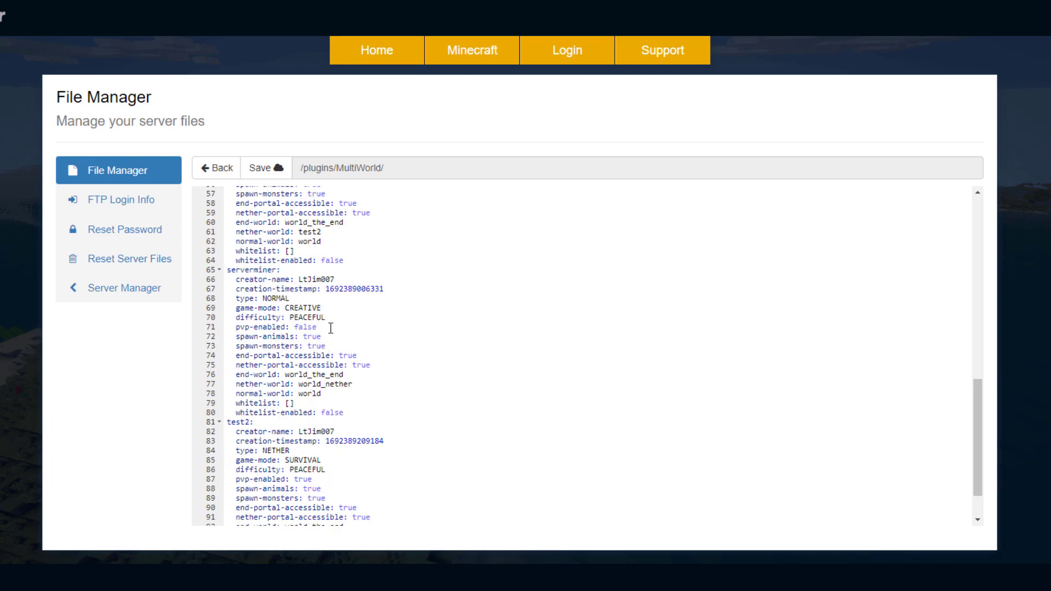
left_click(216, 167)
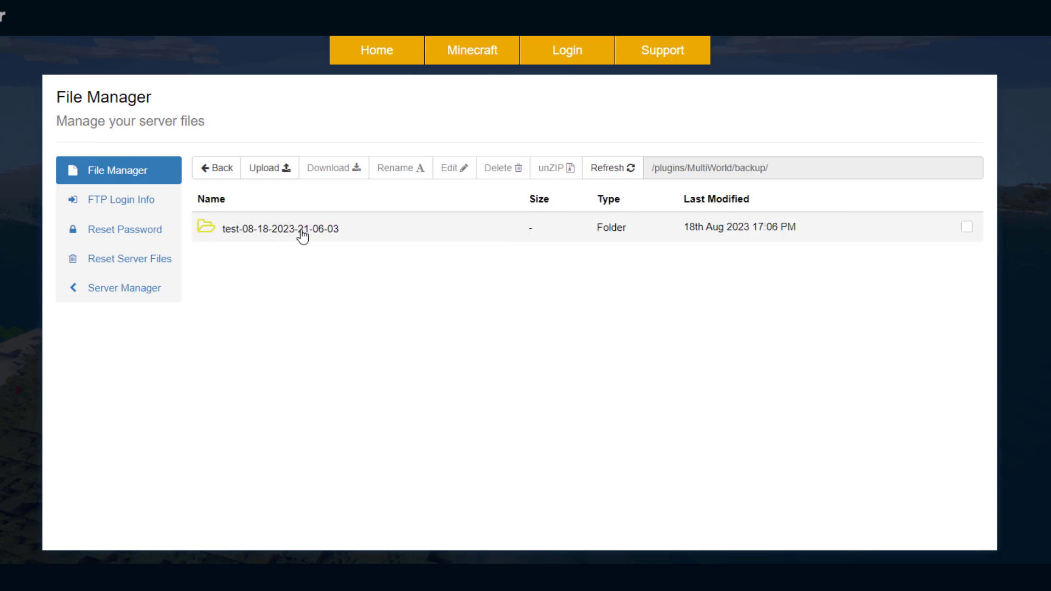
double_click(303, 236)
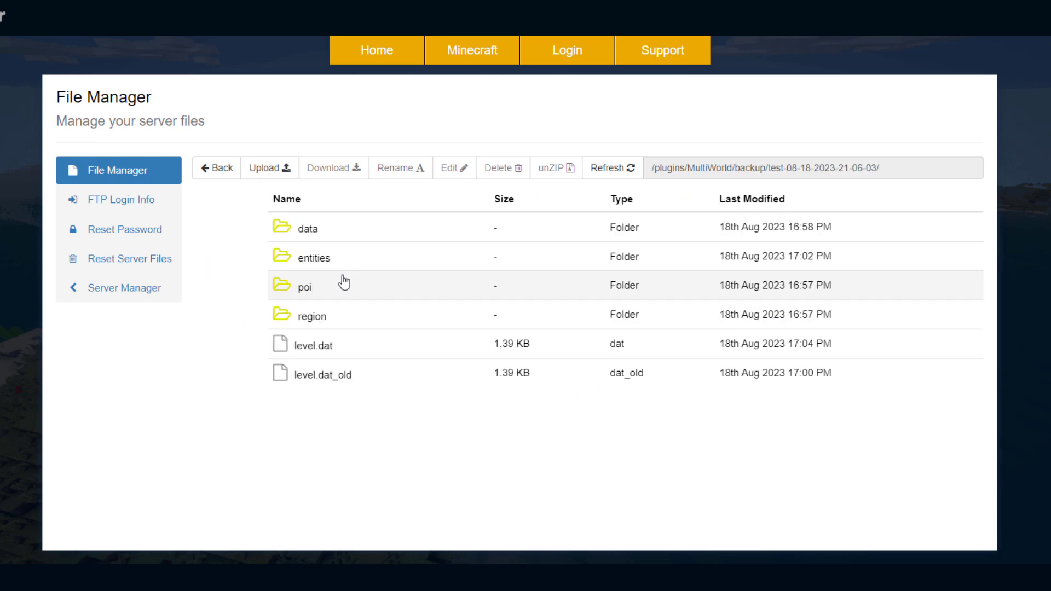
left_click(209, 174)
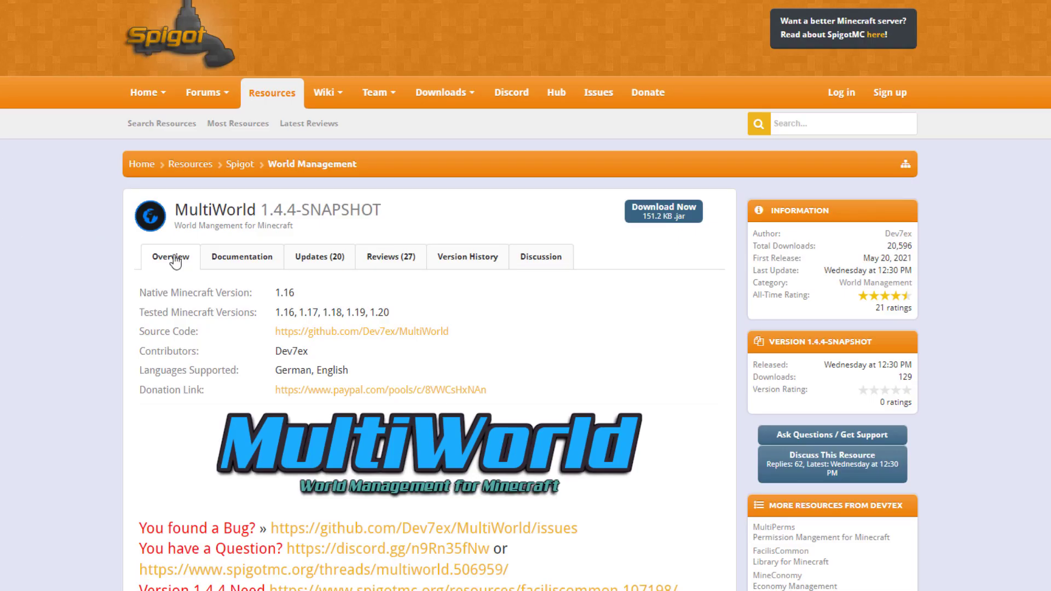
Switch to MultiWorld's SpigotMC page and review its setup instructions, the FacilisCommon download link and the list of commands.
scroll(425, 332, "down", 10)
left_click_drag(208, 307, 497, 313)
left_click(423, 310)
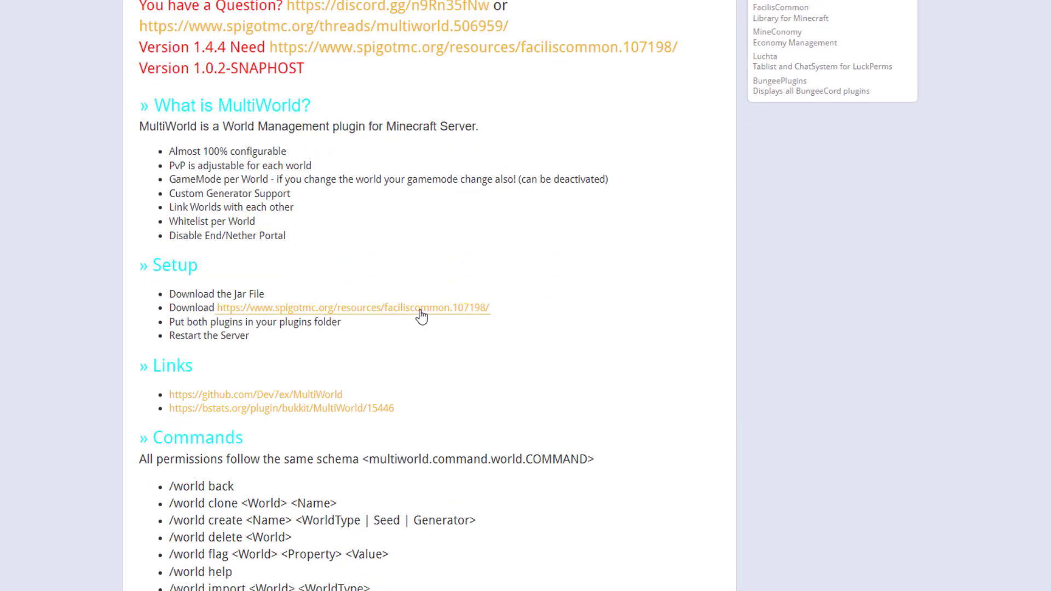
key("alt+Left")
scroll(206, 360, "down", 3)
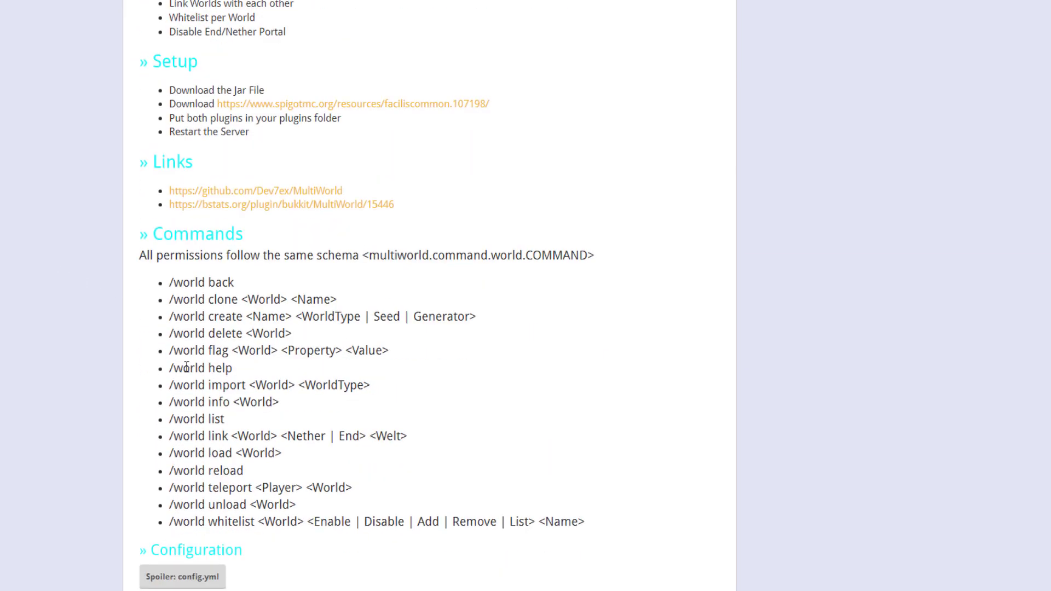